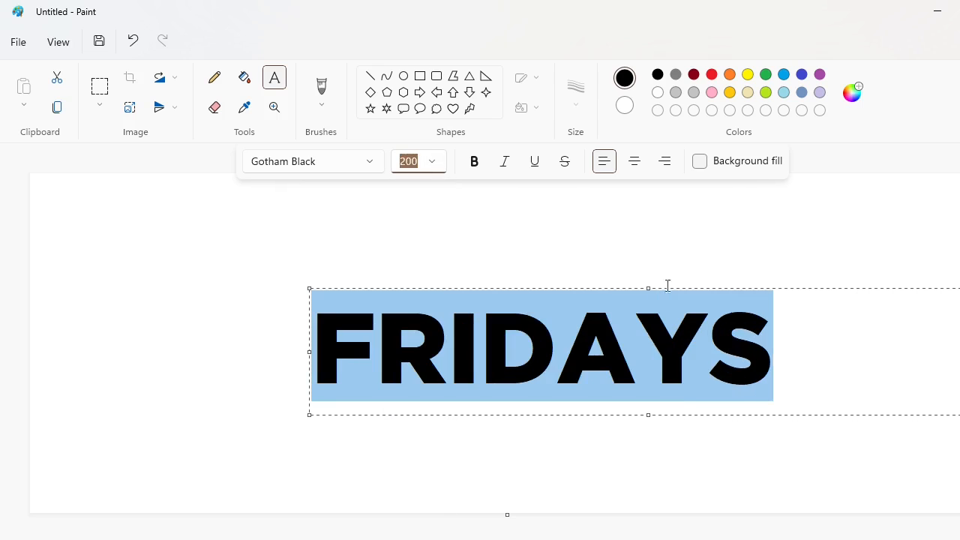
Replace the selected FRIDAYS text with a new, taller text box and set its font size to 150.
mouse_move(309, 288)
mouse_down()
mouse_move(285, 275)
mouse_move(959, 490)
mouse_up()
click(652, 430)
key(ctrl+z)
click(431, 161)
text(150)
key(Return)
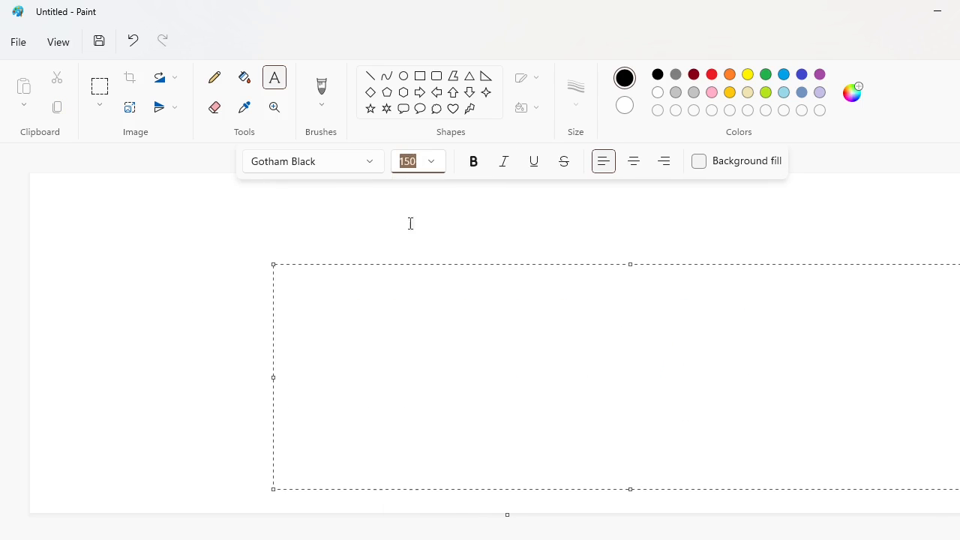
Enter FRIDAYS in the new text box and place the finished word on the blank canvas.
click(411, 308)
text(FRIDAYS)
drag(273, 264, 323, 298)
click(255, 331)
scroll(256, 330, up, 1)
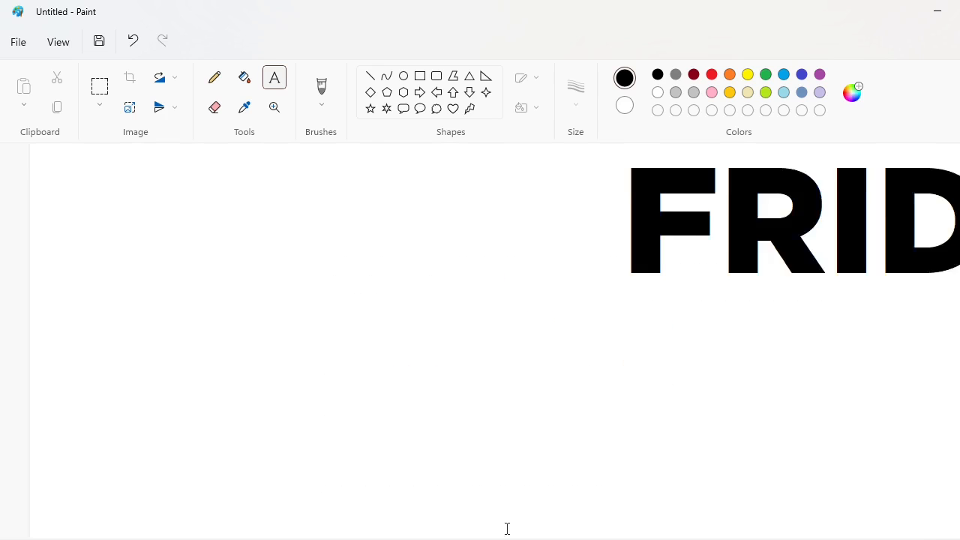
drag(506, 539, 660, 539)
scroll(654, 437, up, 1)
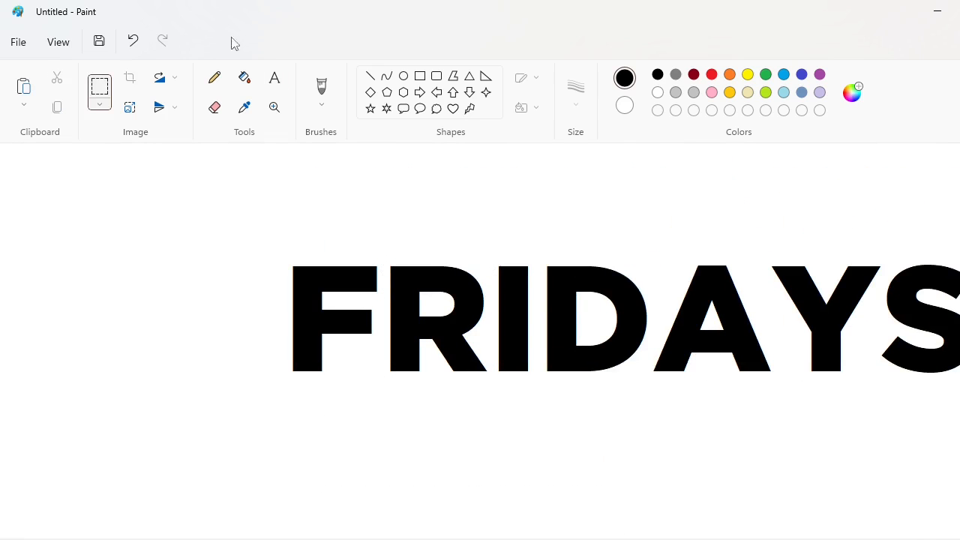
Set the drawing colour to white, then cut the letter R out of FRIDAYS and paste it as a movable piece.
click(245, 78)
click(658, 92)
click(476, 288)
click(420, 77)
key(ctrl+v)
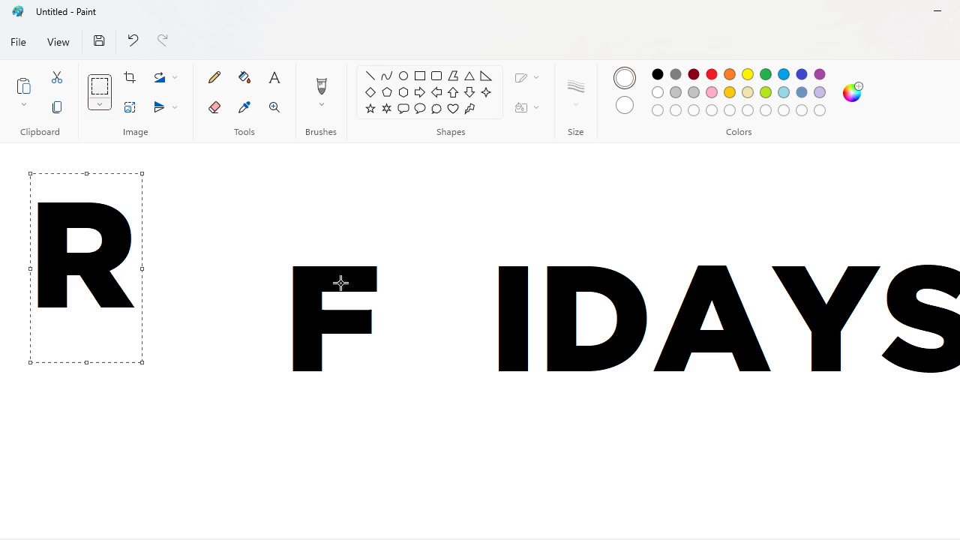
Move the pasted R back into the word, almost touching the F and level with the other letters.
click(100, 105)
click(105, 229)
drag(105, 228, 385, 297)
key(Right)
key(Right)
key(Right)
key(Right)
key(Right)
key(Right)
key(Right)
key(Right)
key(Right)
key(Right)
key(Right)
key(Right)
key(Right)
key(Right)
key(Right)
key(Right)
key(Right)
key(Right)
key(Right)
key(Right)
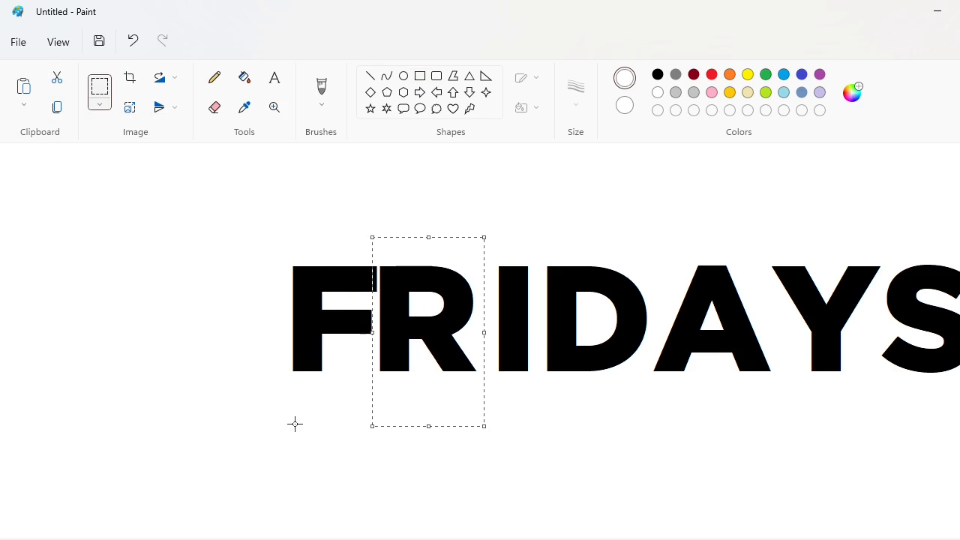
Cut the letter I out of the word and paste it as a separate movable piece.
key(ctrl+c)
click(420, 77)
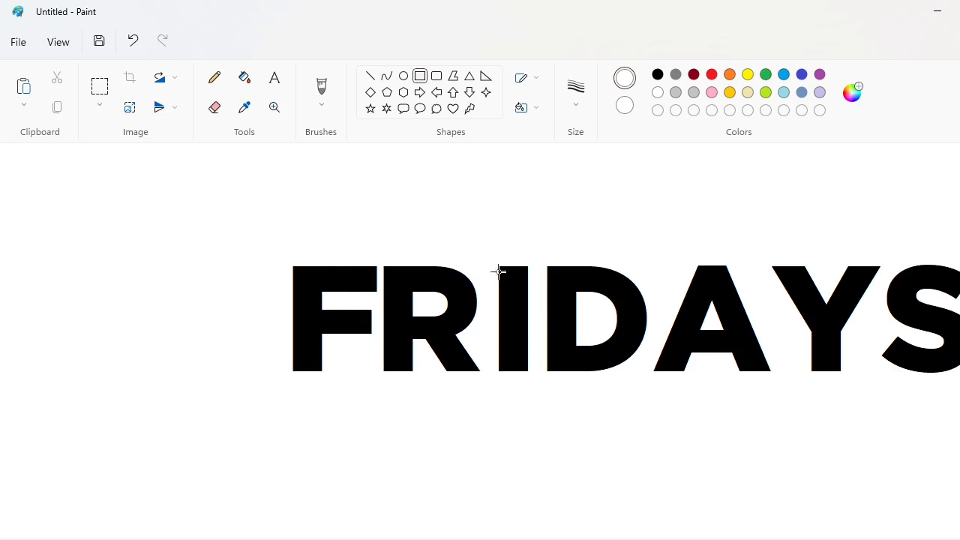
drag(495, 265, 539, 401)
click(612, 463)
key(ctrl+v)
Move the pasted I tightly beside the R, aligned with the other letters, and deselect it.
drag(65, 255, 488, 316)
key(Down)
key(Down)
key(Down)
key(Down)
key(Down)
key(Down)
key(Down)
key(Down)
key(Down)
key(Down)
key(Right)
key(Right)
key(Right)
key(Right)
key(Right)
key(Right)
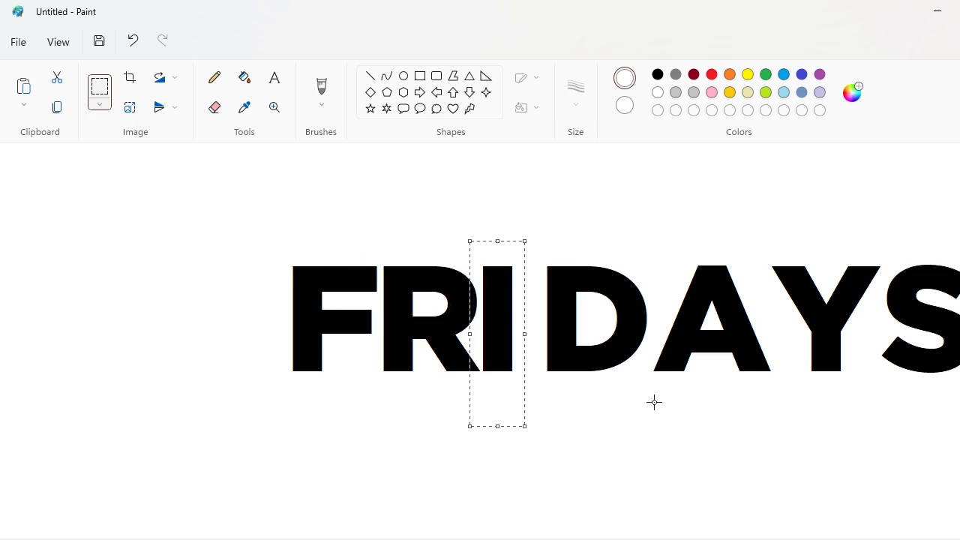
click(640, 419)
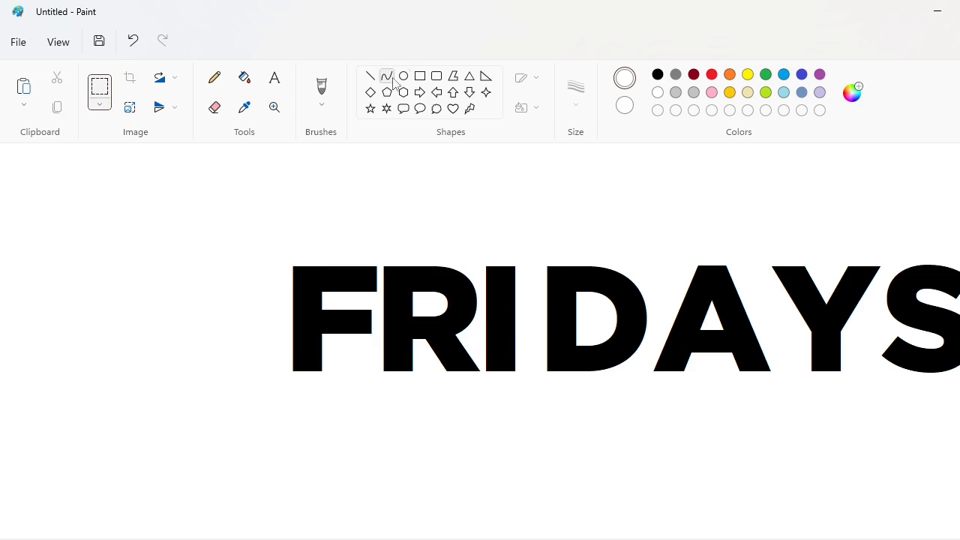
Cut the letter D out of the word and paste it as a separate movable piece.
click(420, 76)
drag(537, 253, 649, 421)
click(736, 467)
key(ctrl+v)
Move the pasted D beside the I, leaving only a hairline gap and keeping it level with the word.
drag(77, 287, 531, 315)
key(Down)
key(Down)
key(Down)
key(Down)
key(Down)
key(Down)
key(Down)
key(Down)
key(Down)
key(Down)
key(Down)
key(Down)
key(Right)
key(Right)
key(Right)
key(Right)
key(Right)
key(Right)
key(Right)
key(Right)
key(Right)
key(Right)
key(Right)
key(Right)
key(Right)
key(Right)
key(Right)
key(Right)
key(Right)
key(Right)
key(Right)
key(Right)
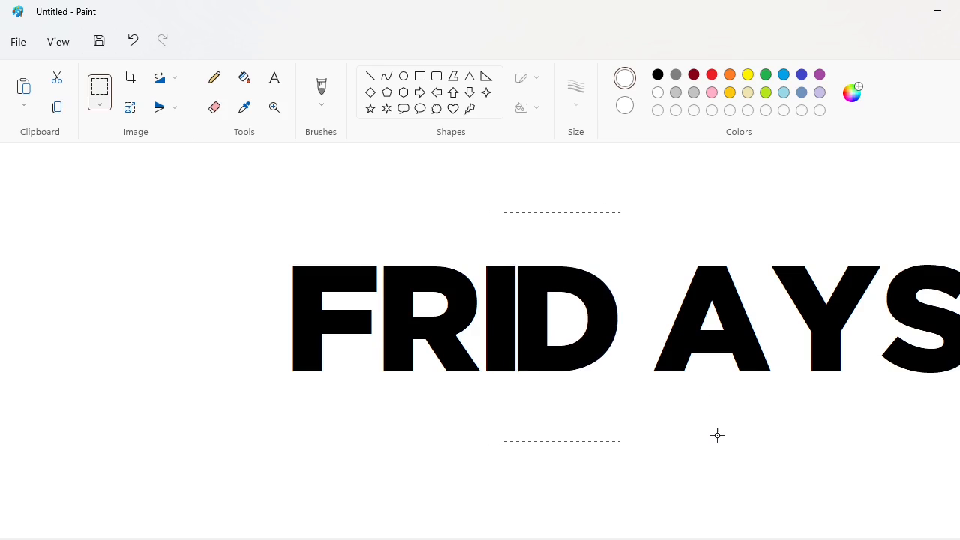
key(Right)
key(Right)
key(Right)
key(Right)
key(Right)
key(Right)
key(Right)
key(Right)
Select the letter A, cut it out of the word and paste it as a separate movable piece.
drag(773, 442, 774, 441)
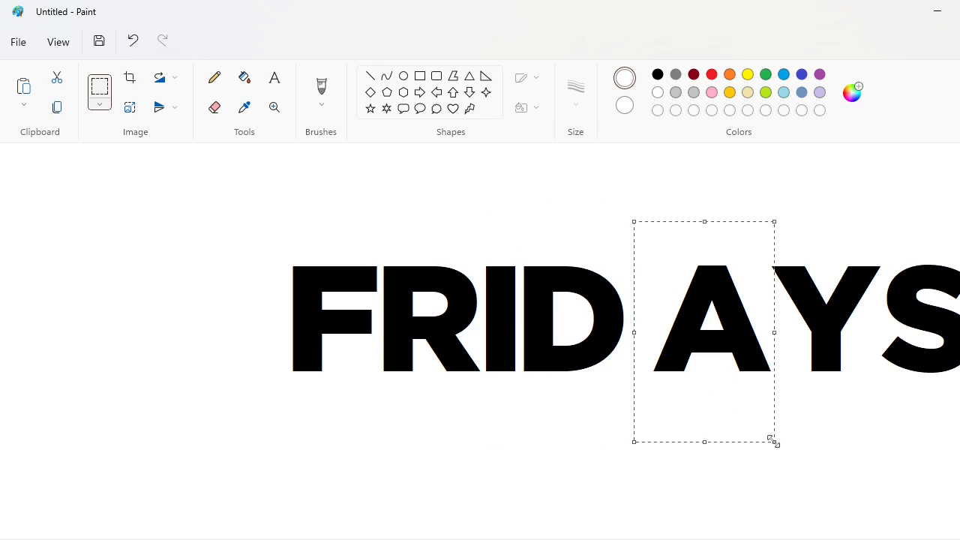
key(ctrl+x)
key(ctrl+v)
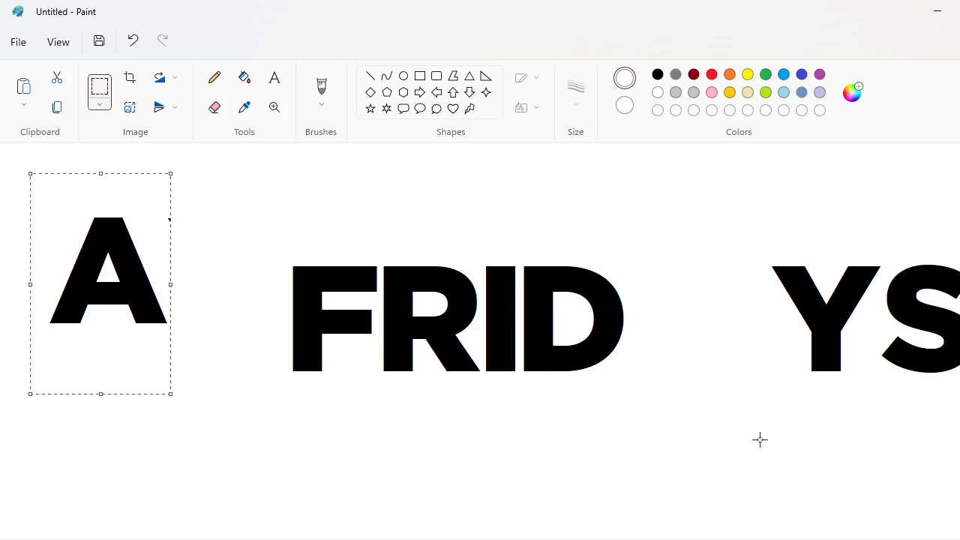
Move the pasted A right up against the D on the same baseline and deselect it.
drag(122, 282, 628, 322)
key(Right)
key(Right)
key(Right)
key(Right)
key(Right)
key(Right)
key(Right)
key(Right)
key(Right)
key(Right)
key(Right)
key(Right)
key(Right)
key(Right)
key(Right)
key(Right)
key(Right)
key(Right)
key(Right)
key(Right)
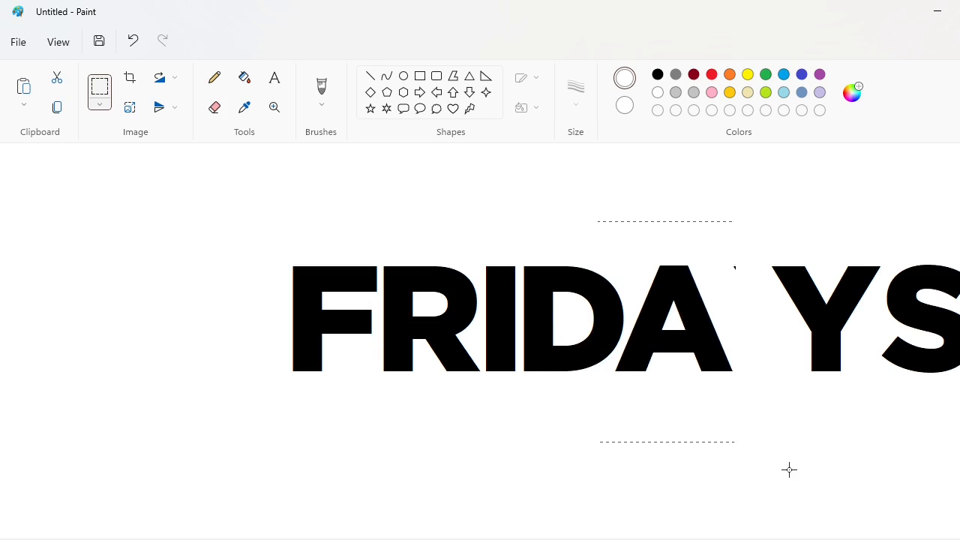
click(789, 468)
Select the letter Y, cut it out of the word and paste it as a separate movable piece.
click(108, 89)
drag(743, 242, 890, 430)
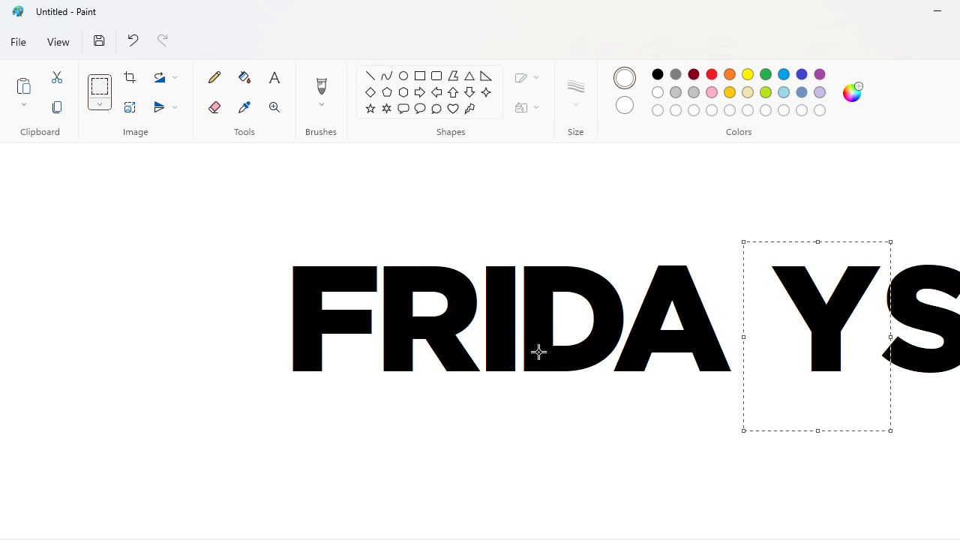
key(Delete)
key(ctrl+v)
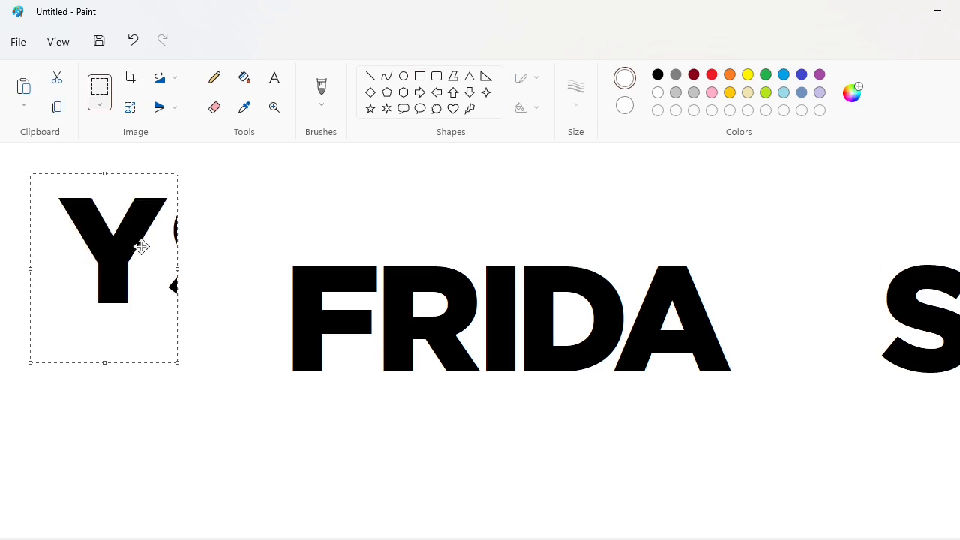
Move the pasted Y tightly against the A, level with the other letters, and deselect it.
drag(139, 242, 763, 313)
key(Right)
key(Right)
key(Right)
key(Right)
key(Right)
key(Right)
key(Right)
key(Right)
key(Right)
key(Right)
key(Right)
key(Right)
key(Right)
key(Right)
key(Right)
key(Right)
key(Right)
key(Right)
key(Right)
key(Right)
click(392, 213)
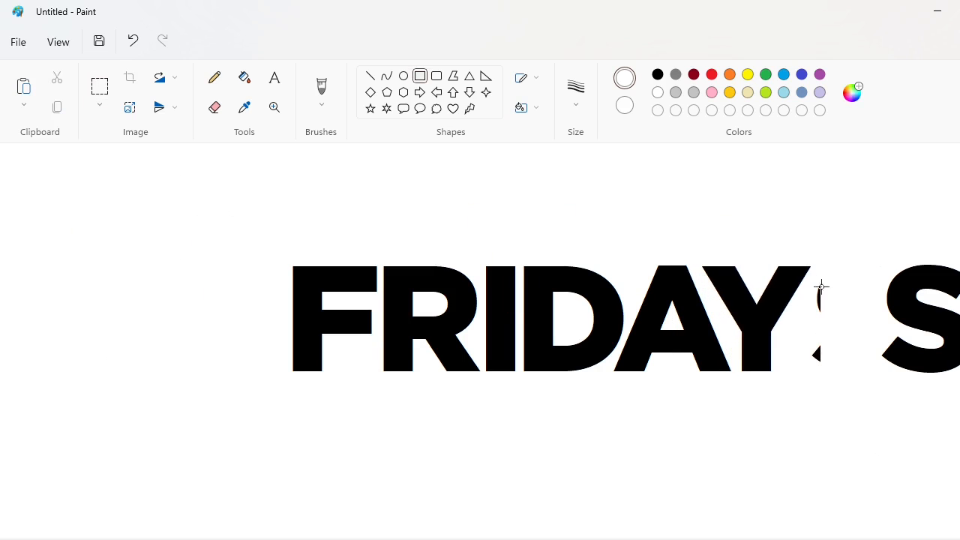
Select the final letter S, cut it out of the word and paste it as a separate movable piece.
click(107, 89)
drag(861, 219, 959, 428)
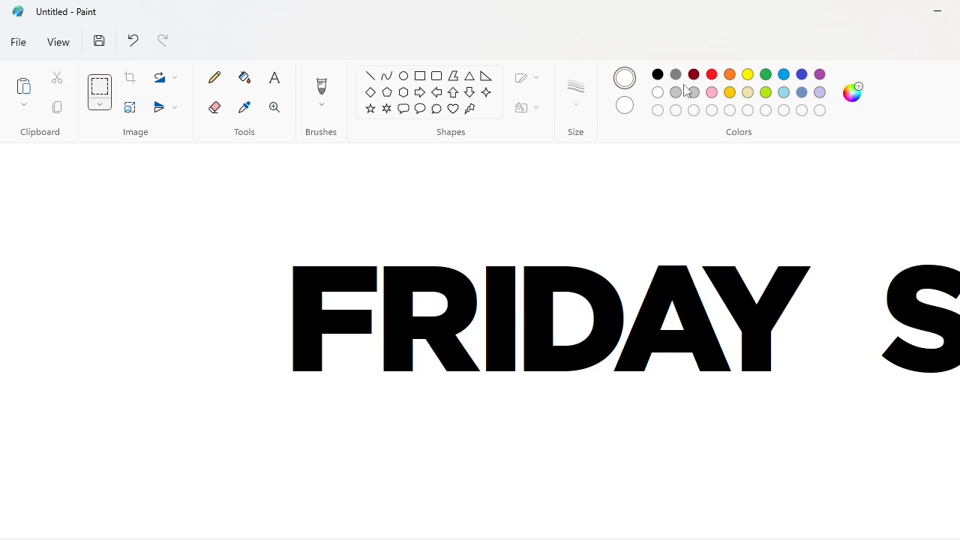
click(420, 76)
drag(866, 218, 958, 537)
key(ctrl+v)
Move the pasted S tightly against the Y, level with the other letters, and deselect it.
mouse_move(126, 294)
mouse_down()
mouse_move(660, 293)
mouse_move(800, 338)
mouse_up()
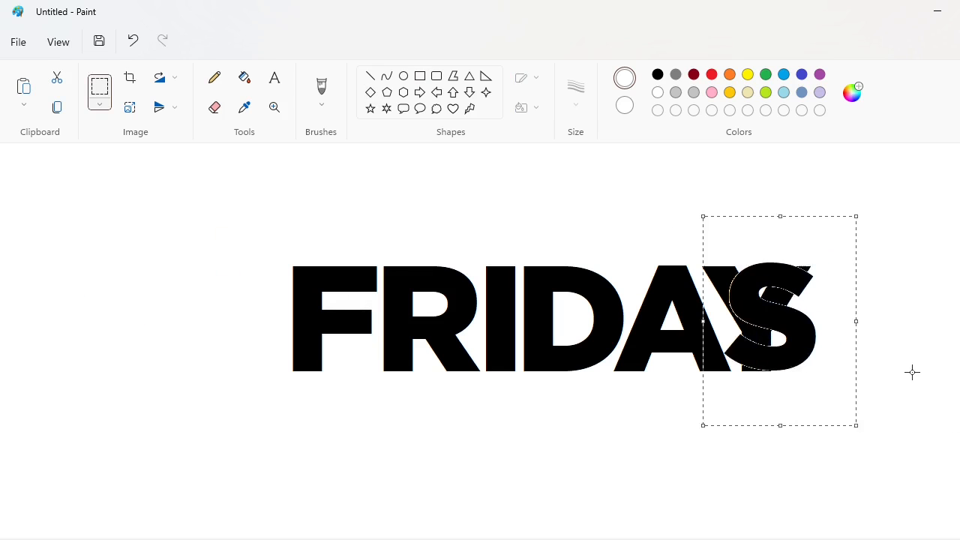
key(Down)
key(Right)
key(Right)
key(Right)
key(Right)
key(Right)
key(Right)
key(Right)
key(Right)
key(Right)
key(Right)
key(Right)
key(Right)
key(Right)
key(Right)
key(Right)
key(Right)
key(Right)
key(Right)
key(Right)
key(Right)
key(Left)
key(Left)
key(Left)
click(538, 394)
Add the text TGI in Gotham Black at size 50 above the FRIDAYS wordmark.
drag(457, 537, 403, 530)
click(874, 539)
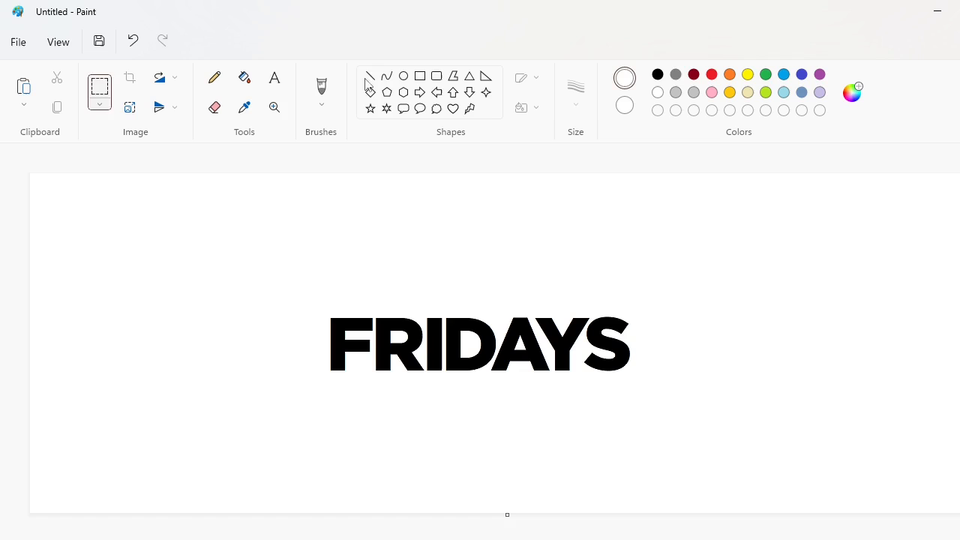
click(296, 250)
click(431, 162)
text(50)
key(Return)
click(445, 245)
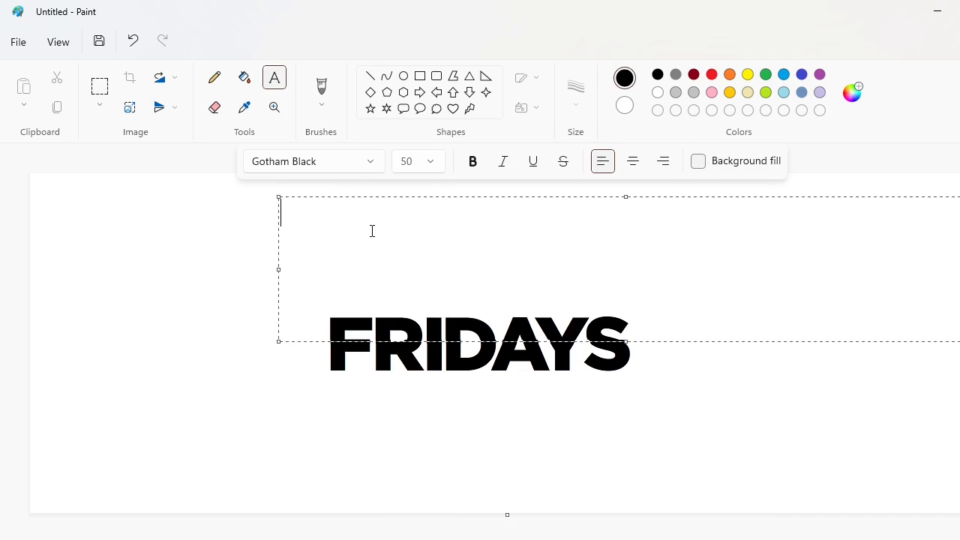
Enlarge the TGI text to size 80, extend its text box and shift it toward the canvas's left side.
key(ctrl+a)
click(431, 161)
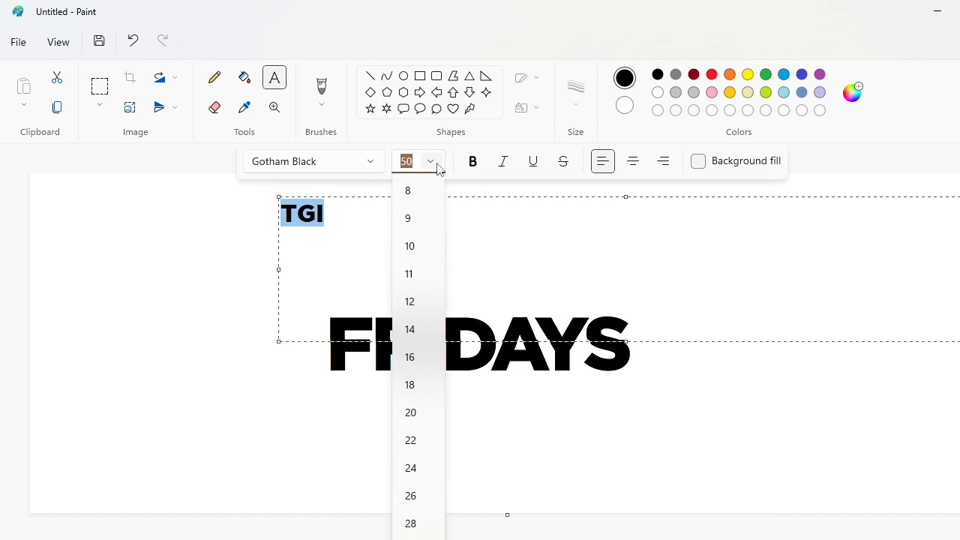
text(80)
key(Return)
click(442, 238)
drag(274, 345, 260, 456)
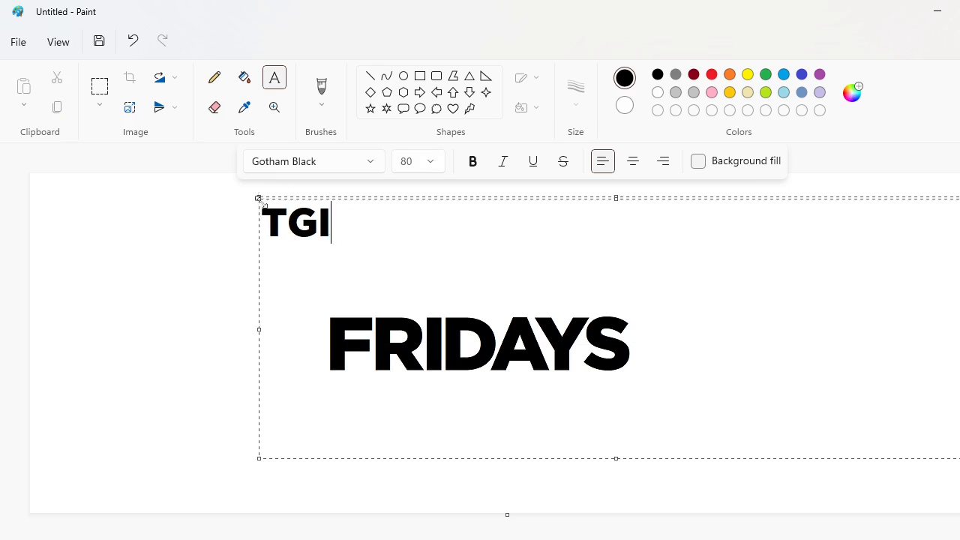
drag(258, 198, 232, 227)
Copy the size 80 TGI text and paste a duplicate of it as a movable piece.
click(99, 89)
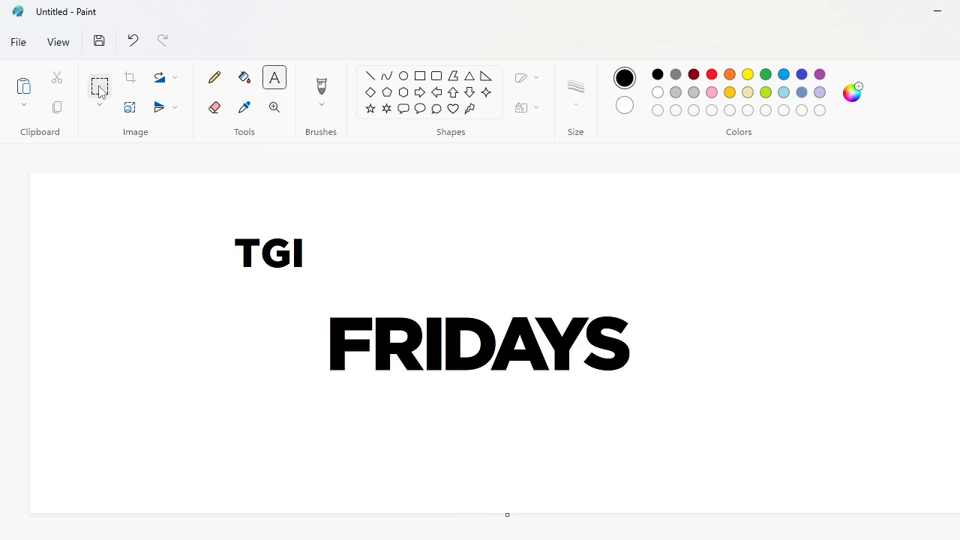
drag(303, 276, 353, 288)
key(ctrl+c)
click(572, 478)
scroll(572, 442, up, 1)
scroll(589, 452, right, 3)
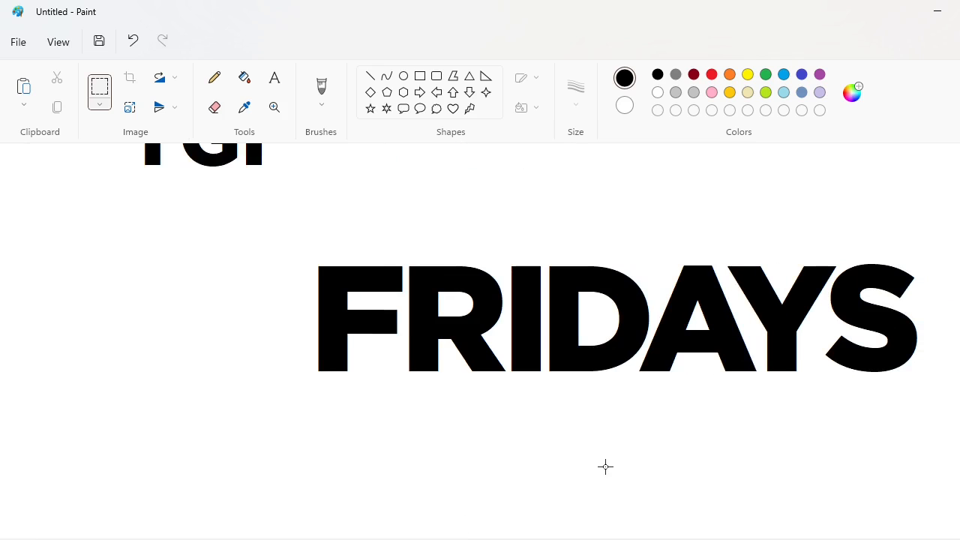
key(ctrl+v)
Rotate the pasted TGI 90 degrees left, place it beside the F and try to scale it down.
click(165, 81)
click(172, 124)
drag(178, 165, 265, 310)
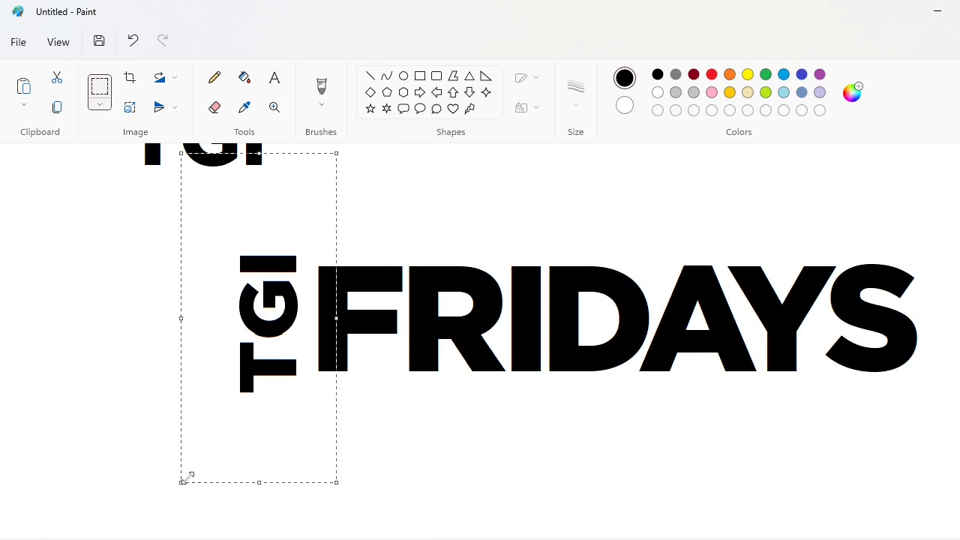
drag(187, 477, 234, 413)
Undo the rotated TGI copy and the size 80 TGI text.
key(ctrl+z)
scroll(320, 276, up, 2)
key(ctrl+z)
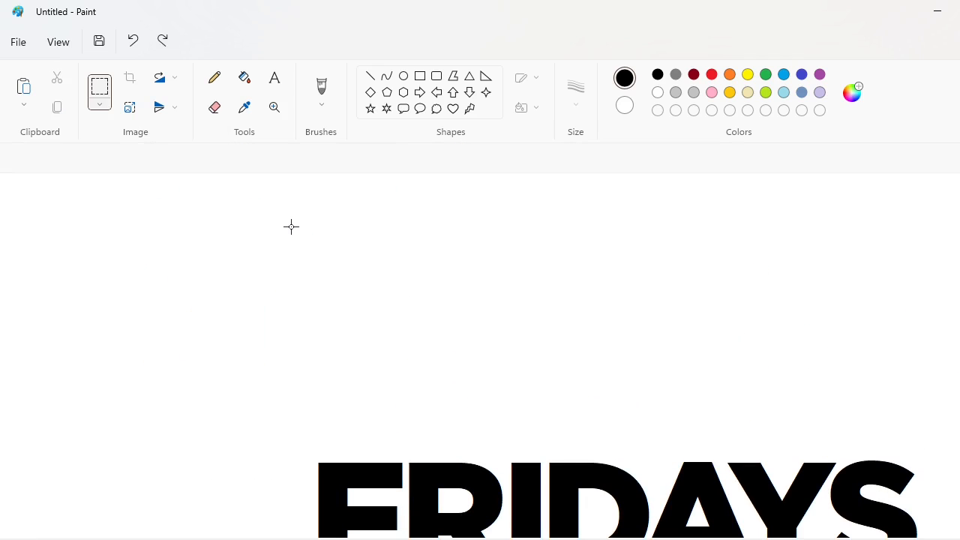
Add the text TGI in Gotham Black at size 55 above the FRIDAYS wordmark.
click(275, 78)
click(221, 324)
click(435, 166)
text(55)
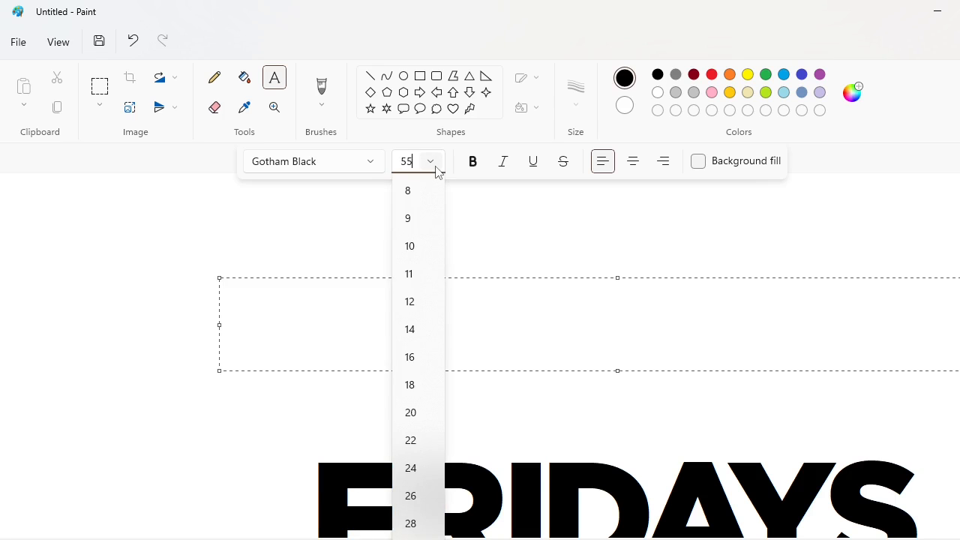
click(312, 324)
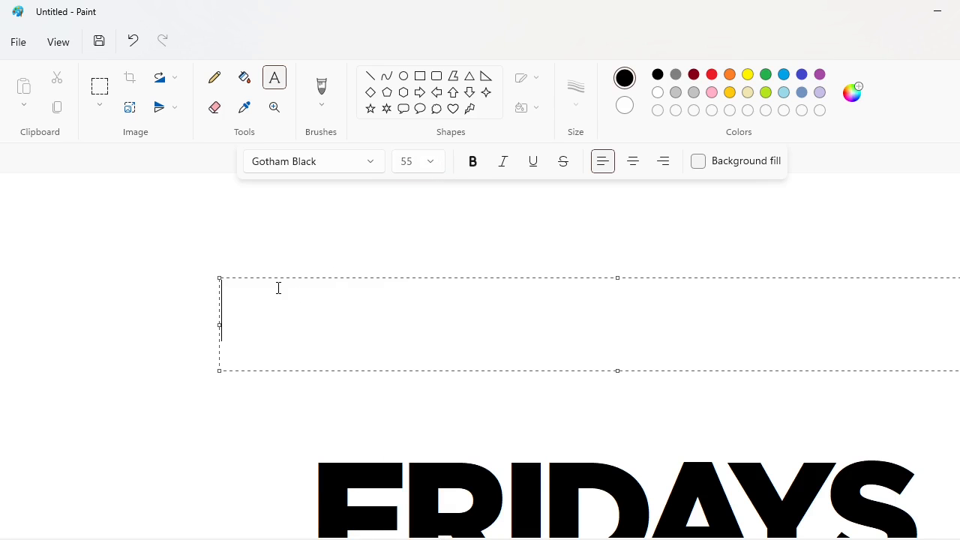
text(TGI)
drag(156, 246, 375, 368)
Select and copy the size 55 TGI text, and paste it as a movable piece.
click(103, 89)
drag(158, 250, 444, 396)
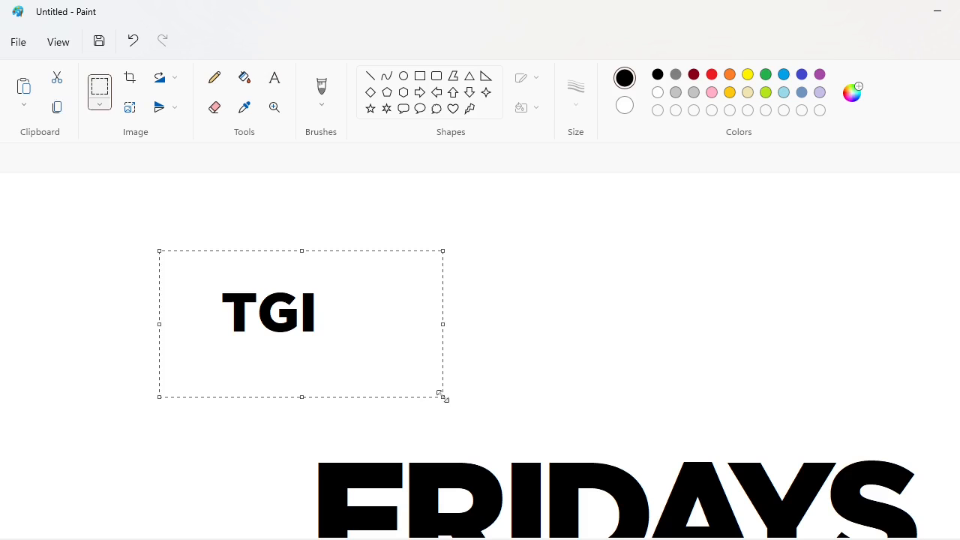
key(ctrl+c)
scroll(774, 442, down, 2)
key(ctrl+v)
Rotate the pasted size 55 TGI 90 degrees left and place it beside the F.
click(160, 78)
click(166, 130)
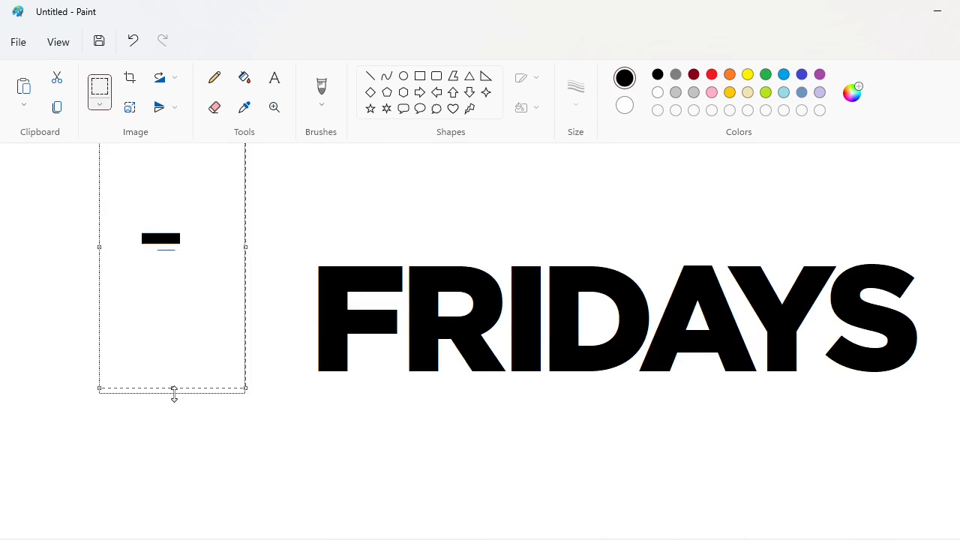
drag(161, 300, 286, 302)
Undo the vertical TGI piece and the size 55 TGI text.
key(ctrl+z)
key(ctrl+z)
key(ctrl+z)
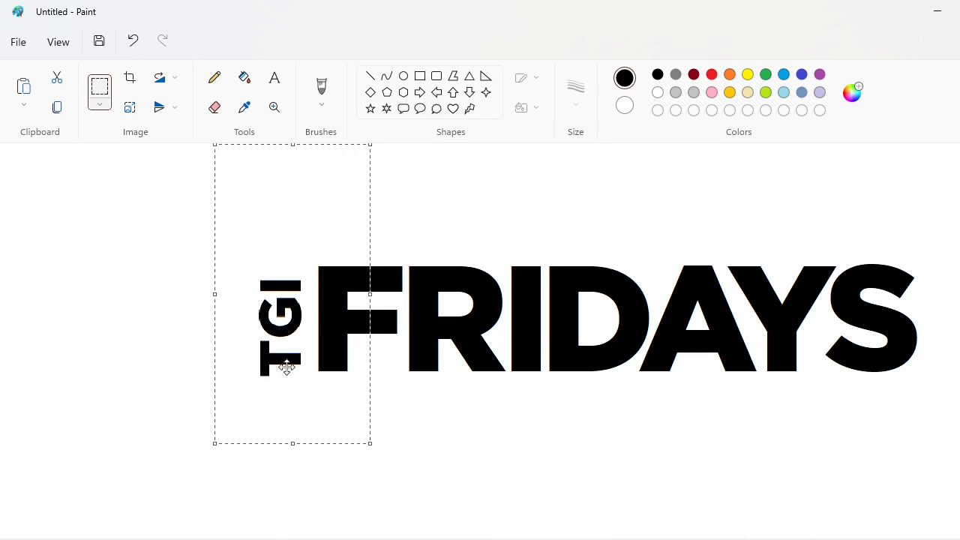
key(ctrl+z)
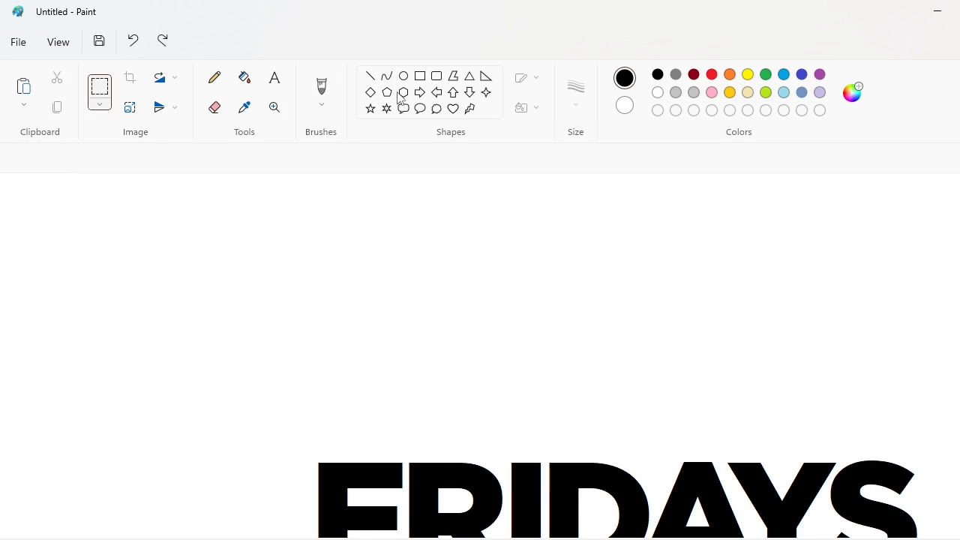
Add the text TGI in Gotham Black at size 60 above the FRIDAYS wordmark.
click(282, 81)
click(187, 288)
click(434, 164)
text(7)
text(60)
key(Return)
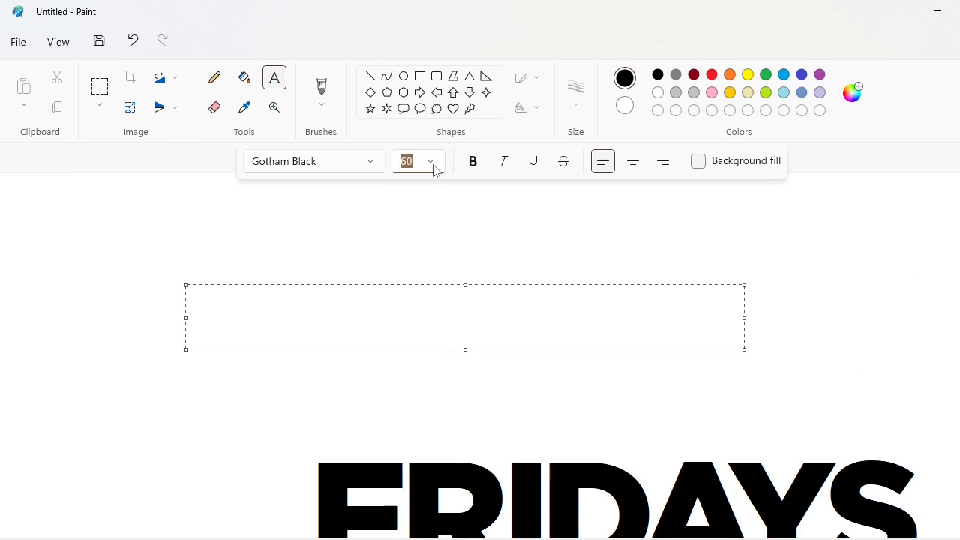
text(TGI)
click(88, 236)
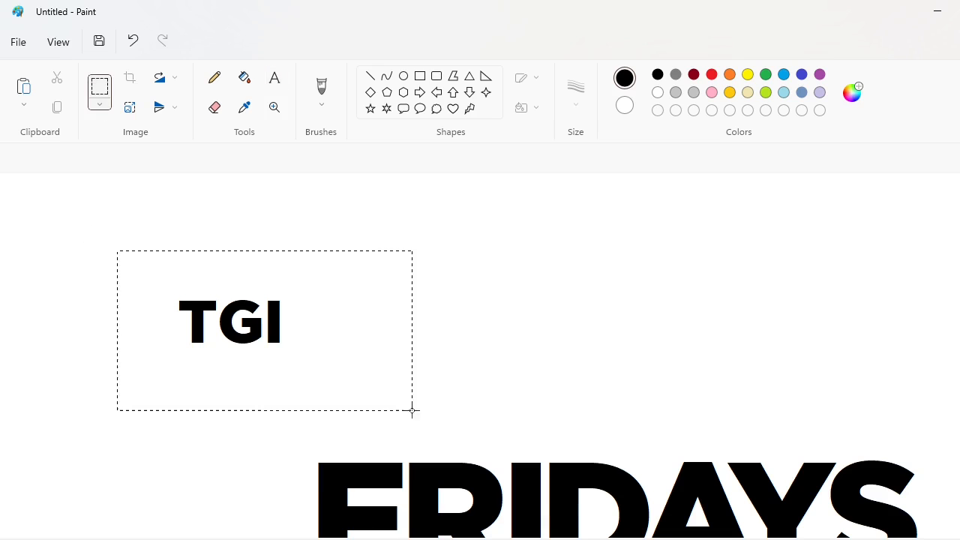
Select and copy the size 60 TGI text, and paste it as a movable piece.
drag(412, 410, 412, 410)
key(ctrl+c)
click(688, 429)
scroll(687, 429, down, 3)
key(ctrl+v)
Rotate the pasted size 60 TGI 90 degrees left and move it in front of the F.
click(163, 80)
click(171, 136)
drag(177, 268, 291, 298)
Fine-position the vertical TGI so it stands close before the F and lines up with the height of FRIDAYS.
key(Right)
key(Right)
key(Right)
key(Right)
key(Right)
key(Right)
key(Right)
key(Right)
key(Right)
key(Right)
key(Right)
key(Right)
key(Right)
key(Right)
key(Right)
key(Right)
key(Right)
key(Right)
key(Right)
key(Right)
key(Left)
key(Left)
key(Left)
key(Left)
key(Left)
key(Left)
key(Left)
key(Left)
key(Left)
key(Left)
key(Left)
key(Left)
key(Left)
key(Left)
key(Left)
key(Left)
key(Left)
key(Left)
key(Left)
key(Left)
key(Up)
key(Up)
key(Up)
key(Down)
key(Down)
key(Down)
key(Up)
key(Up)
key(Up)
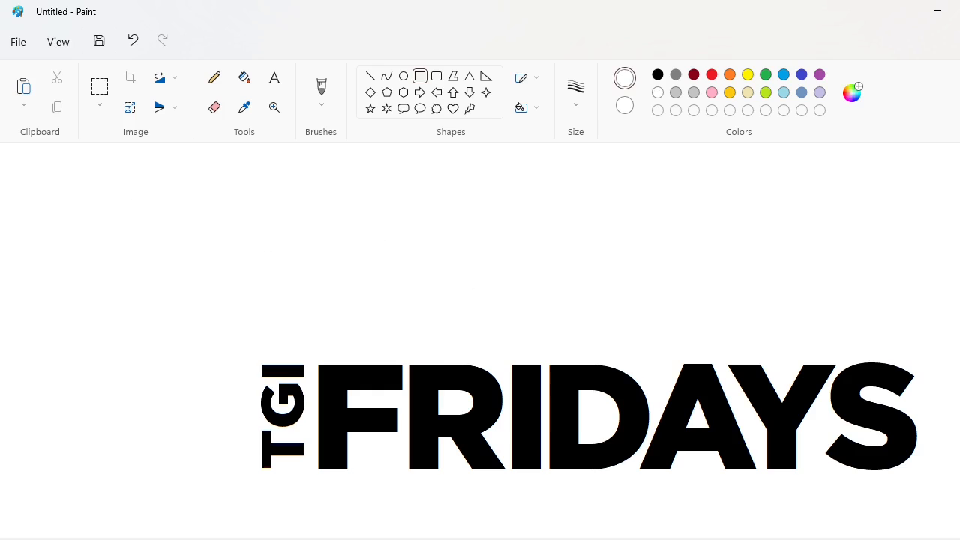
Draw a purple-outlined rectangle with no fill around the whole TGI FRIDAYS logo.
key(ctrl+minus)
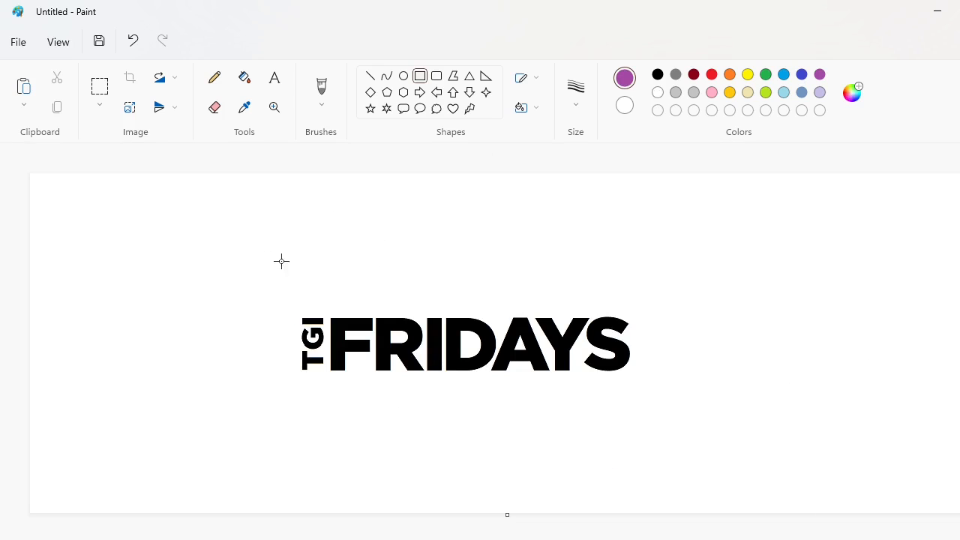
click(536, 107)
click(535, 144)
mouse_move(224, 270)
mouse_down()
mouse_move(697, 416)
mouse_move(696, 390)
mouse_up()
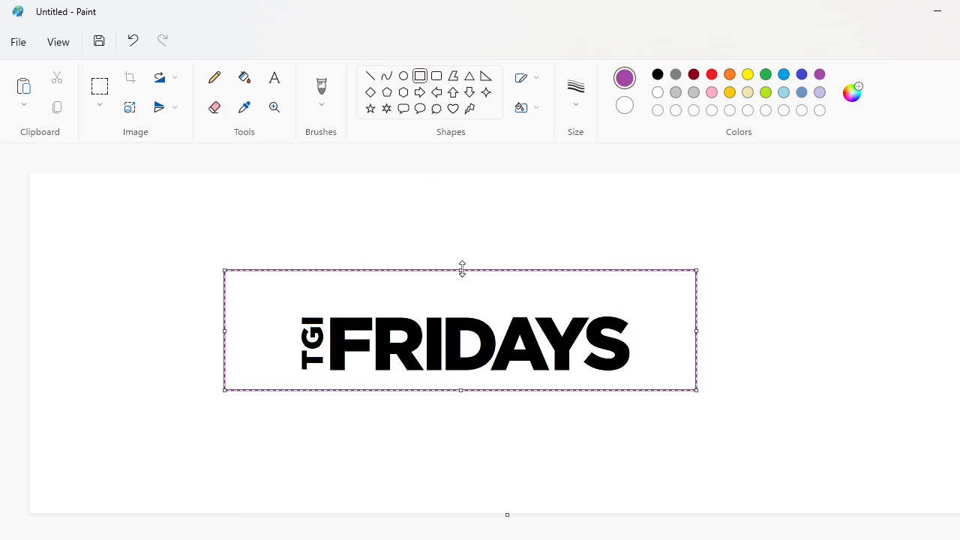
Tighten the purple frame's upper edge and both sides so it sits evenly around the logo.
drag(462, 269, 465, 297)
drag(223, 345, 288, 349)
drag(682, 348, 644, 355)
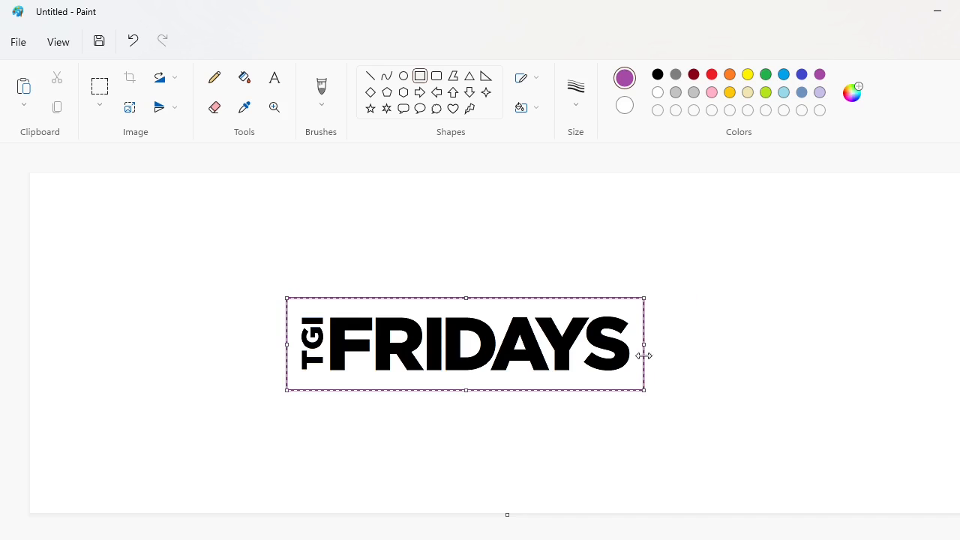
Extend the canvas downward to make room below the framed logo.
click(100, 86)
scroll(853, 437, down, 1)
drag(269, 345, 269, 483)
Copy the framed TGI FRIDAYS logo, paste a duplicate in the empty area below the original and deselect it.
drag(95, 207, 391, 333)
key(ctrl+c)
key(ctrl+v)
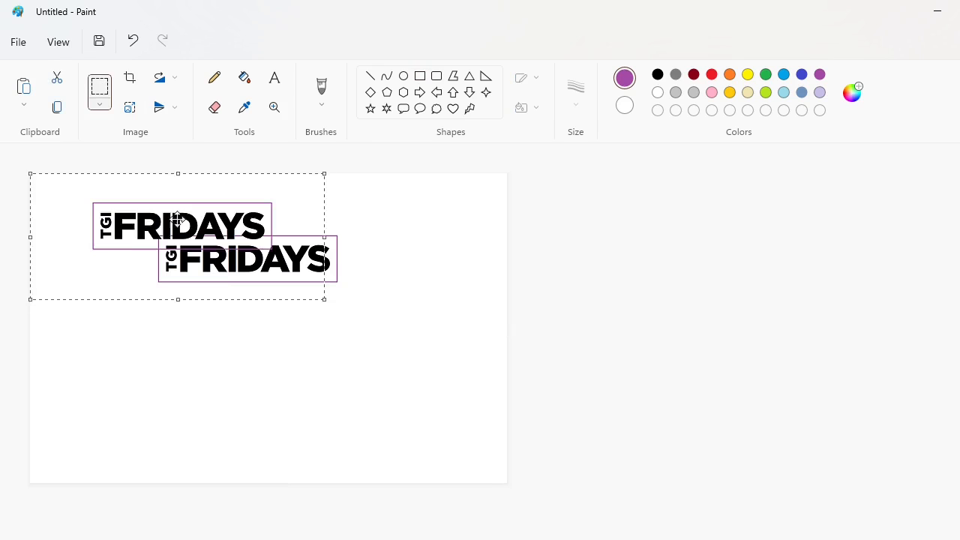
drag(180, 223, 243, 420)
click(403, 400)
scroll(738, 500, up, 2)
scroll(737, 500, down, 1)
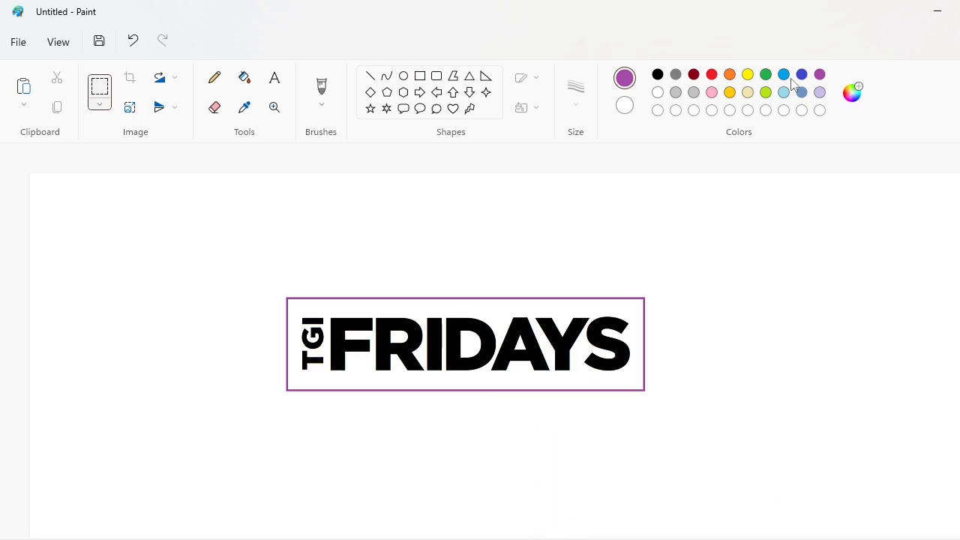
Draw a blue-outlined rectangle around the upper framed TGI FRIDAYS logo and bring its two sides inward so it sits evenly.
drag(218, 255, 733, 440)
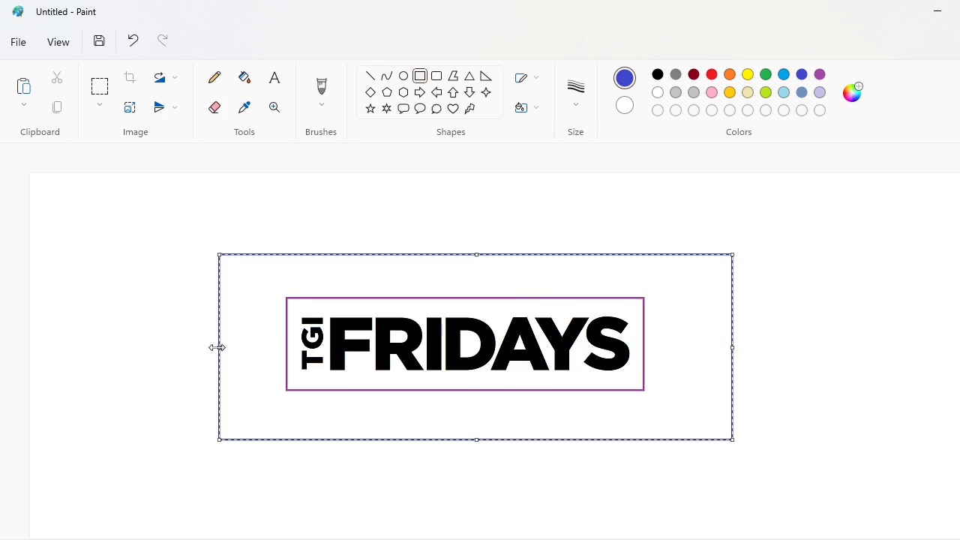
drag(218, 347, 242, 347)
drag(732, 348, 692, 358)
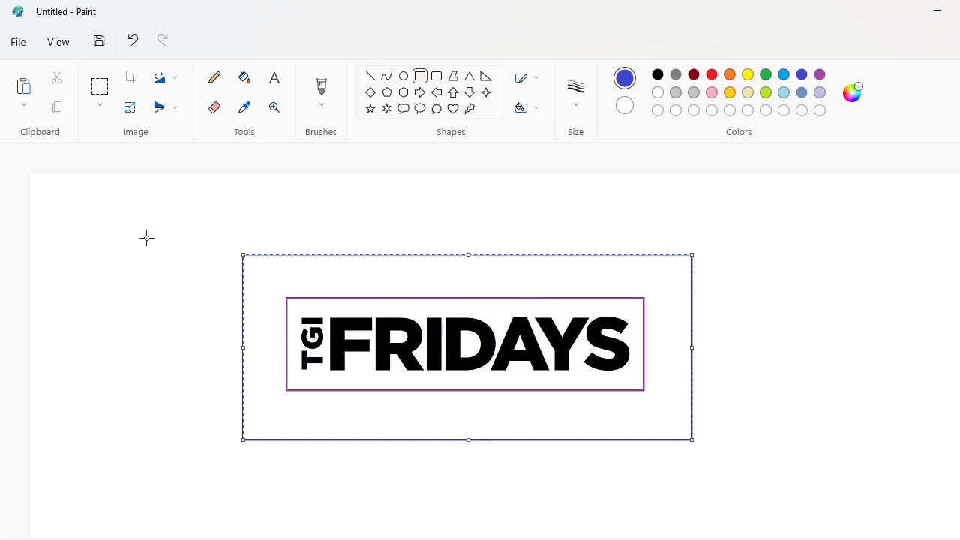
click(842, 270)
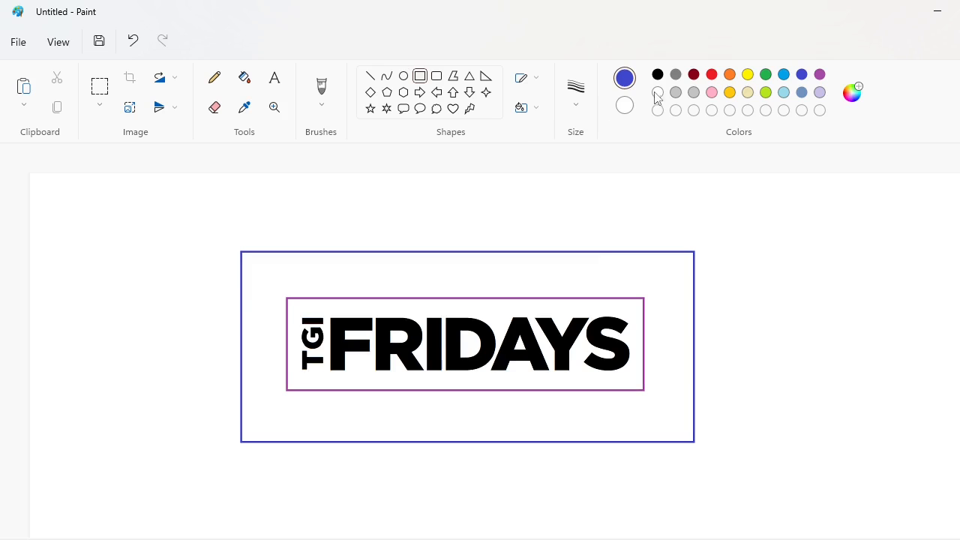
Cover the upper framed logo inside the blue rectangle with a solid-filled white rectangle.
click(658, 92)
click(528, 107)
click(579, 186)
drag(264, 282, 665, 410)
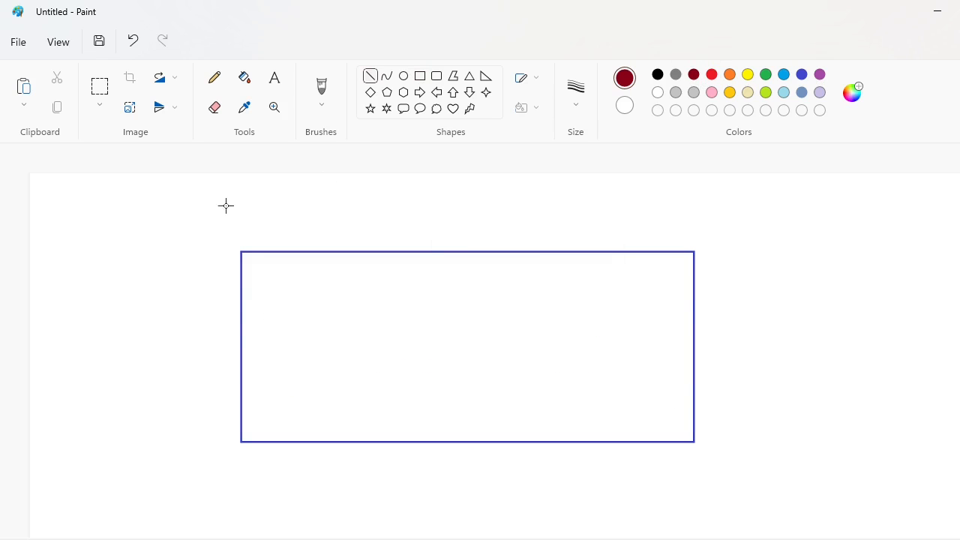
Draw a dark red diagonal line sloping down to the right and place it in the empty area right of the lower logo.
mouse_move(48, 187)
mouse_down()
mouse_move(461, 532)
mouse_move(429, 539)
mouse_up()
scroll(517, 475, down, 3)
drag(265, 300, 829, 418)
scroll(816, 274, down, 3)
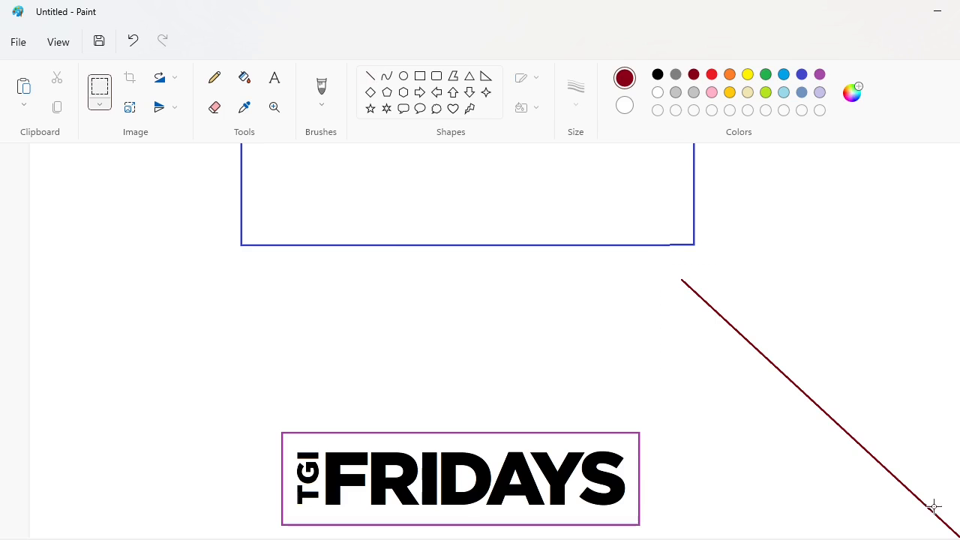
Paste three parallel copies of the dark red diagonal line across the left part of the blue rectangle.
scroll(385, 413, up, 5)
key(ctrl+v)
drag(155, 270, 222, 354)
click(741, 395)
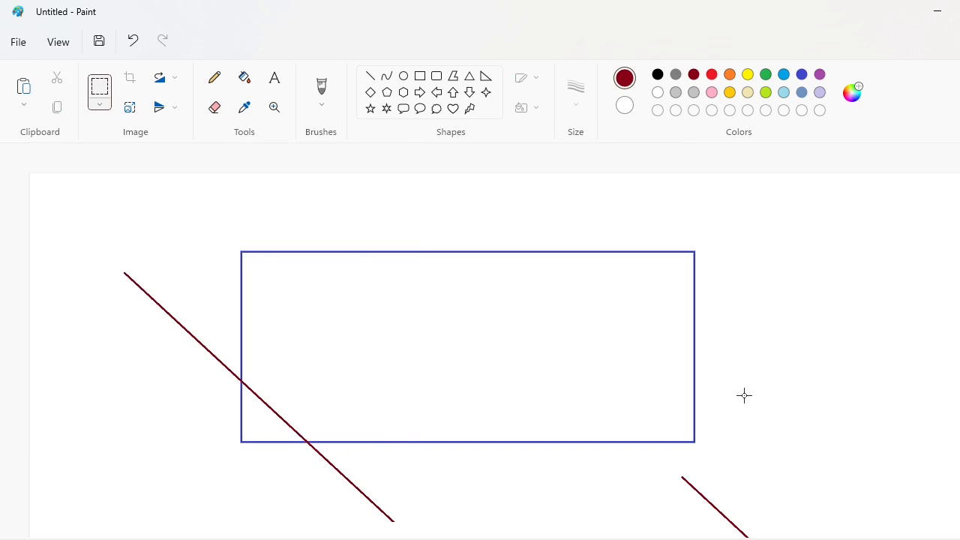
key(ctrl+v)
drag(247, 322, 338, 362)
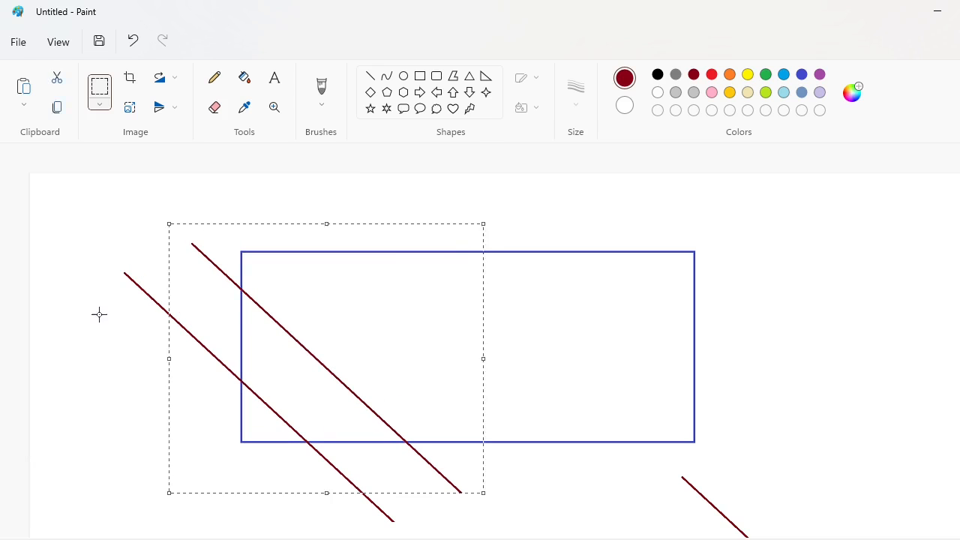
click(98, 315)
key(ctrl+v)
drag(178, 283, 393, 330)
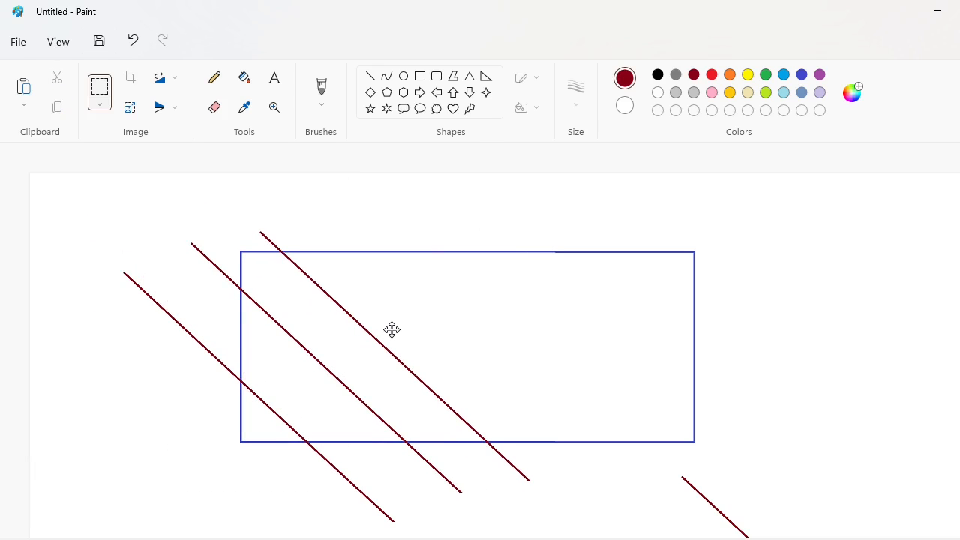
Paste four more diagonal line copies, spaced across the rest of the blue rectangle up to its right end.
key(ctrl+v)
drag(187, 296, 467, 324)
key(ctrl+v)
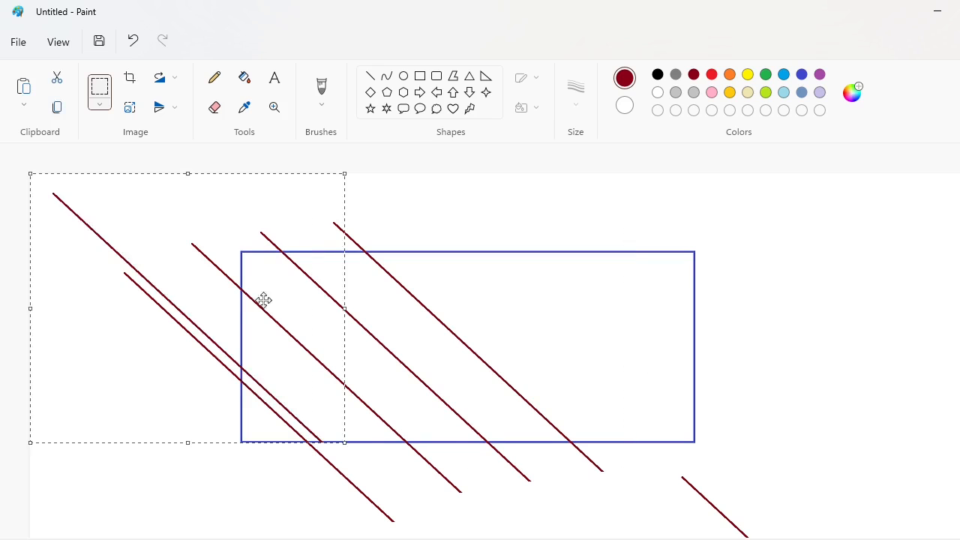
drag(263, 300, 582, 340)
key(ctrl+v)
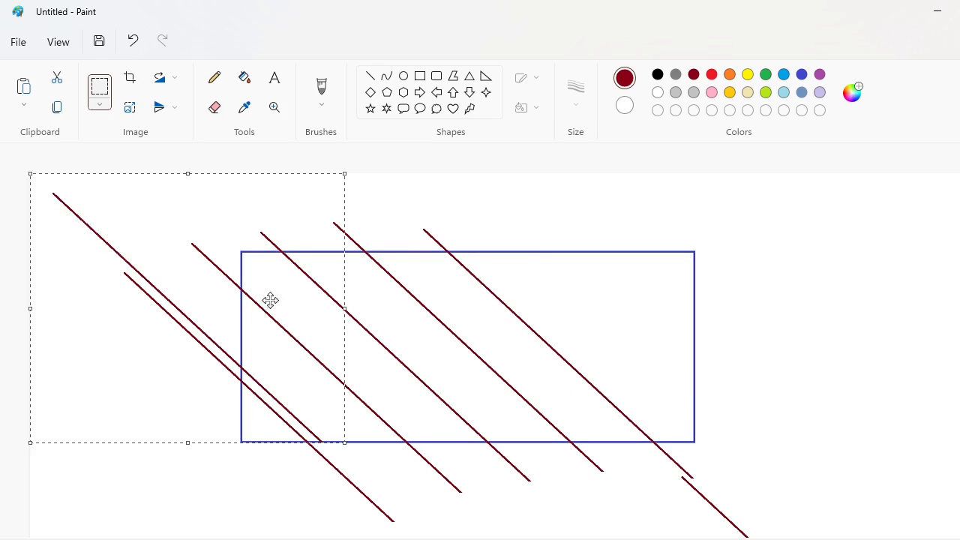
drag(270, 301, 606, 334)
key(ctrl+v)
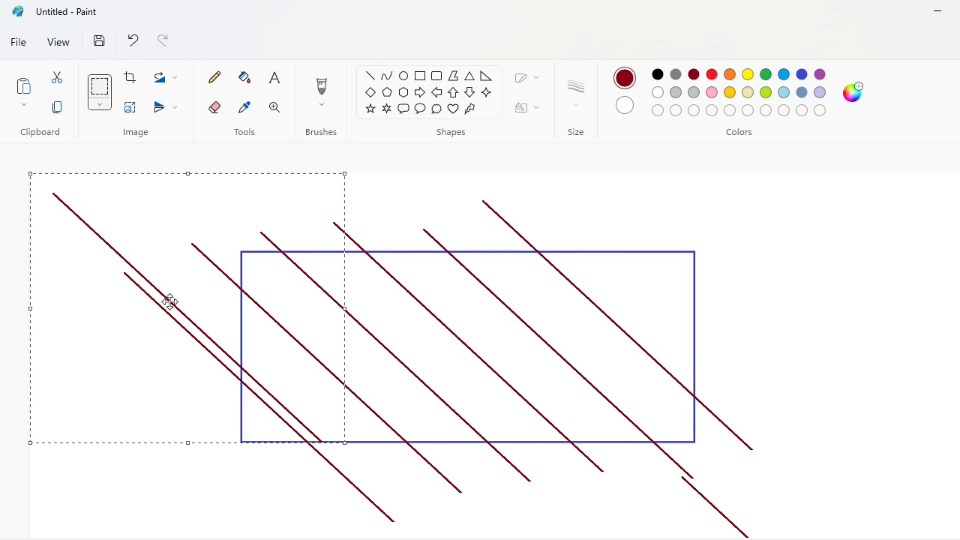
drag(170, 300, 669, 296)
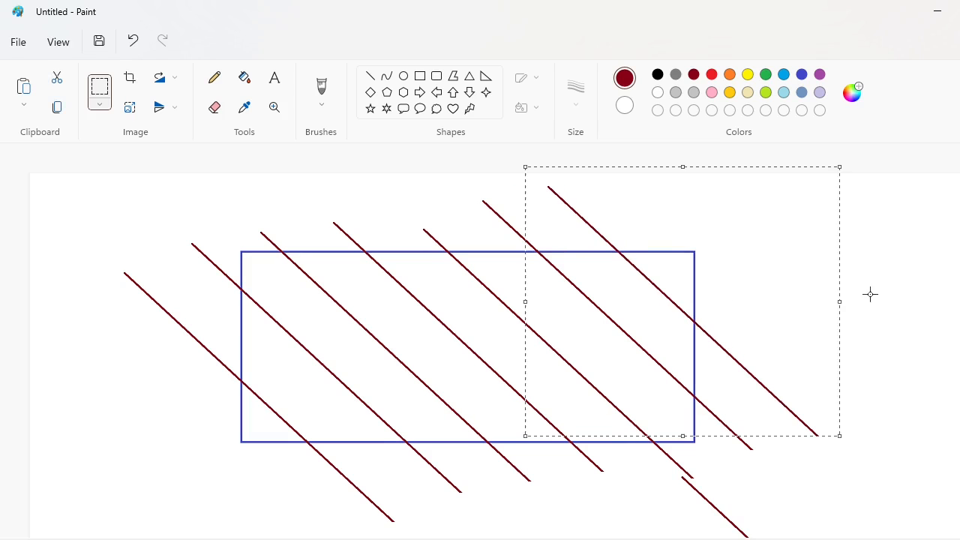
Fill every other diagonal band inside the blue rectangle with grey, starting from the lower left corner.
click(270, 420)
click(373, 365)
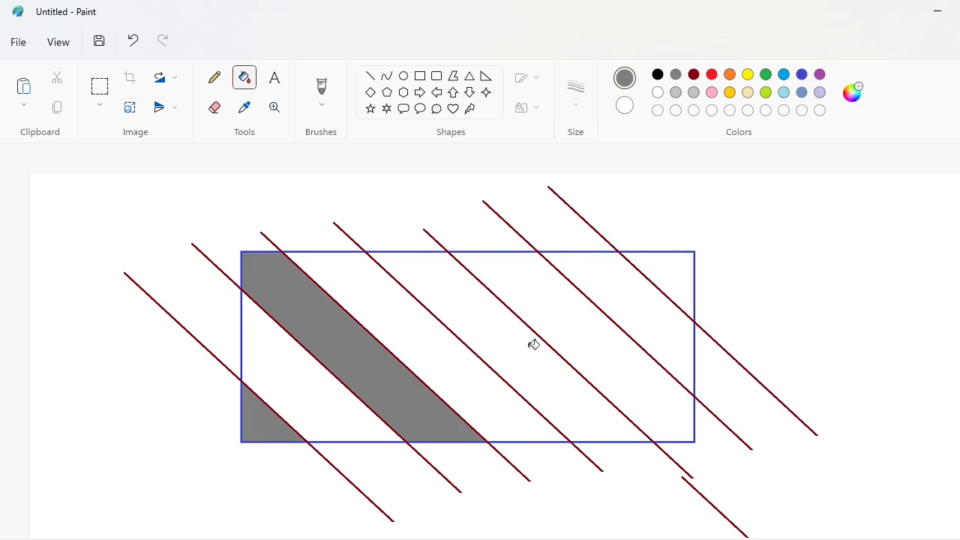
click(534, 343)
click(654, 321)
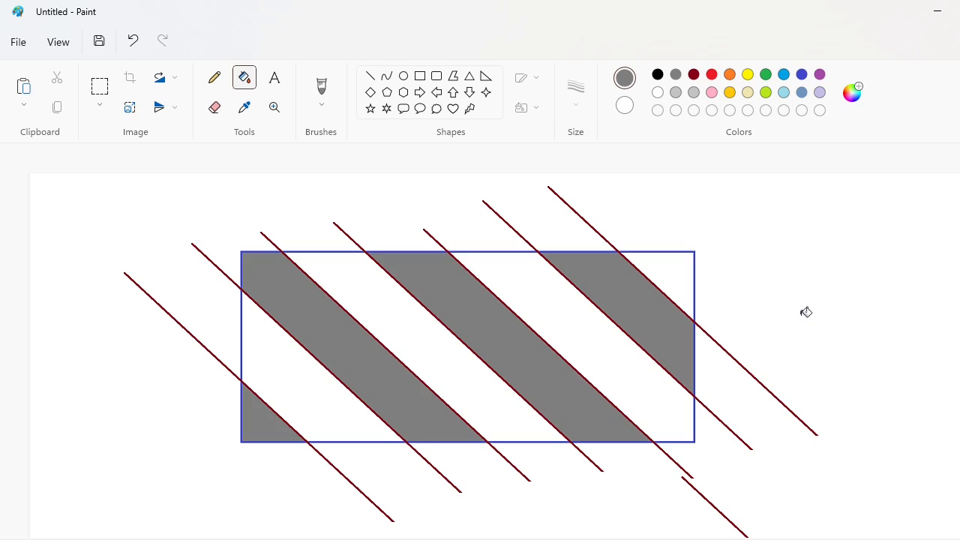
Undo the grey band fills and the last six pasted diagonal lines, keeping only the first line at the left.
key(ctrl+z)
key(ctrl+z)
key(ctrl+z)
key(ctrl+z)
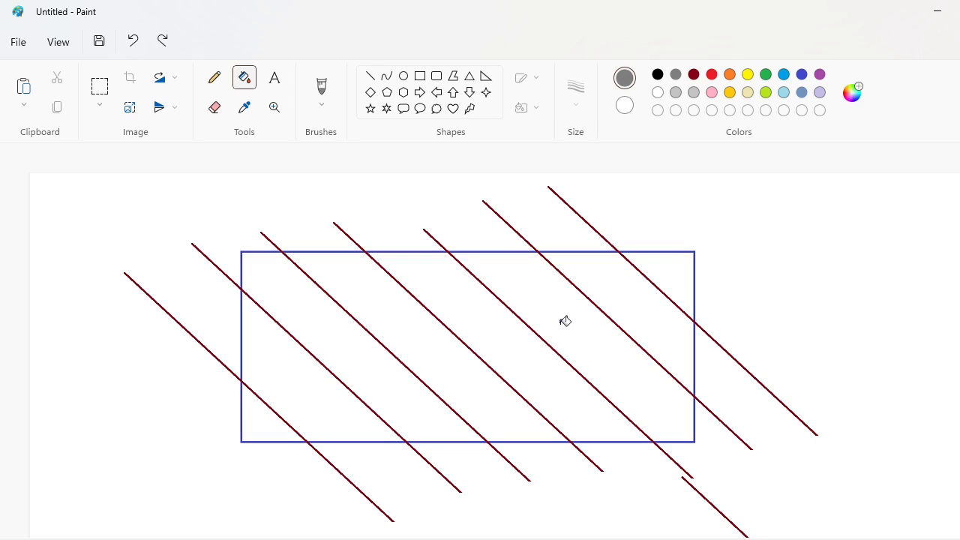
key(ctrl+z)
key(ctrl+z)
key(ctrl+z)
key(ctrl+z)
key(ctrl+z)
key(ctrl+z)
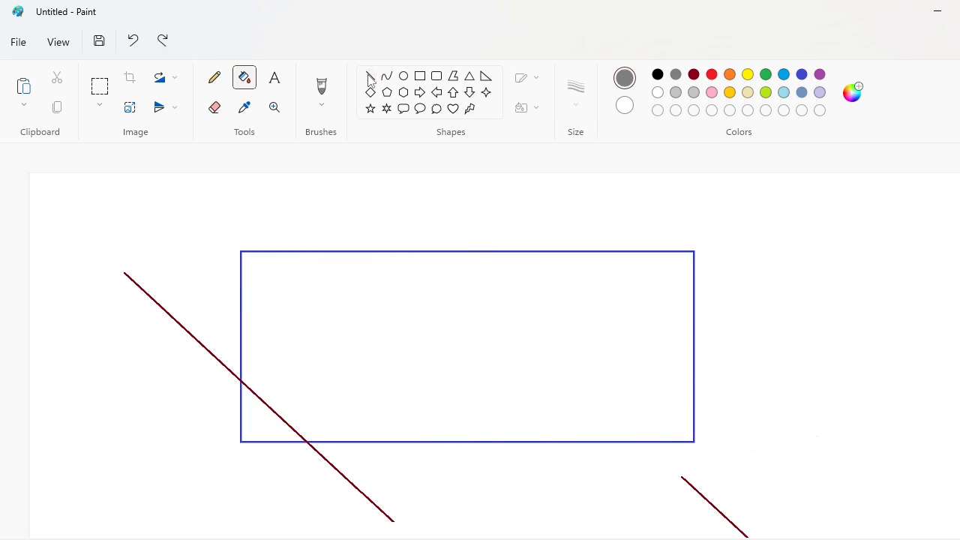
Try pasting three diagonal line copies again with more even spacing to the right of the first line.
key(ctrl+v)
drag(199, 345, 319, 381)
click(75, 353)
key(ctrl+v)
drag(202, 324, 392, 343)
click(790, 417)
key(ctrl+v)
drag(237, 349, 513, 384)
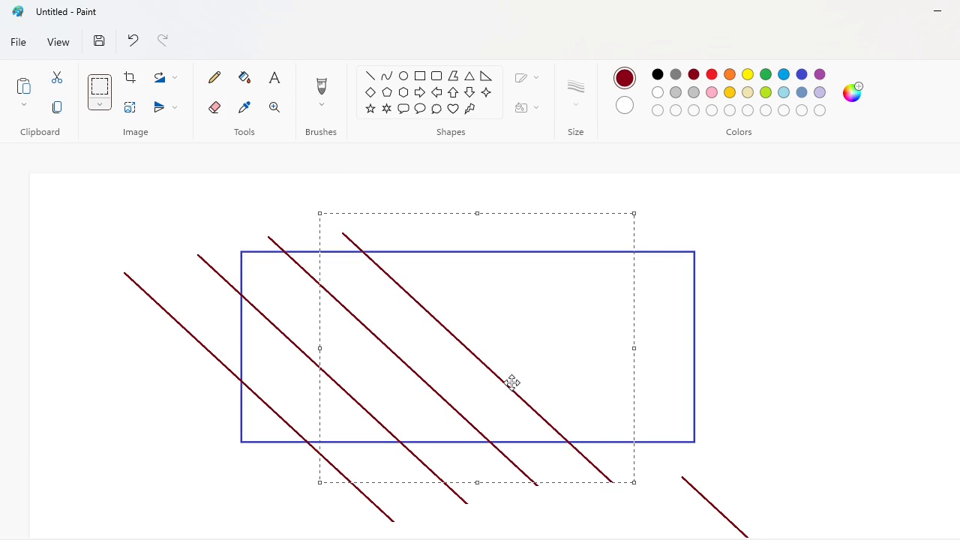
Undo all the pasted diagonal lines over the blue rectangle.
key(ctrl+z)
key(ctrl+z)
key(ctrl+z)
key(ctrl+z)
Draw a steeper dark red diagonal line beside the one right of the lower logo and erase the old line with a white fill.
scroll(835, 311, down, 4)
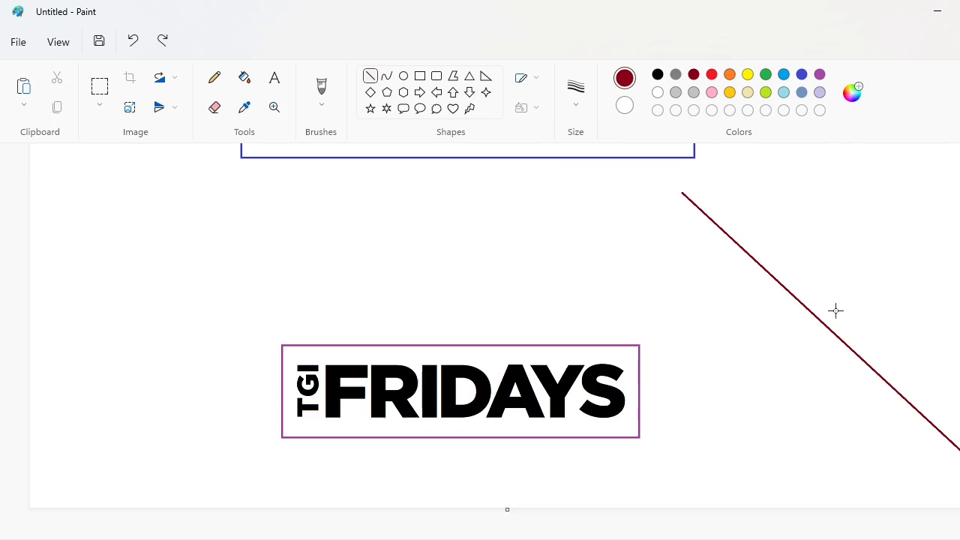
mouse_move(676, 196)
mouse_down()
mouse_move(953, 503)
mouse_move(959, 492)
mouse_up()
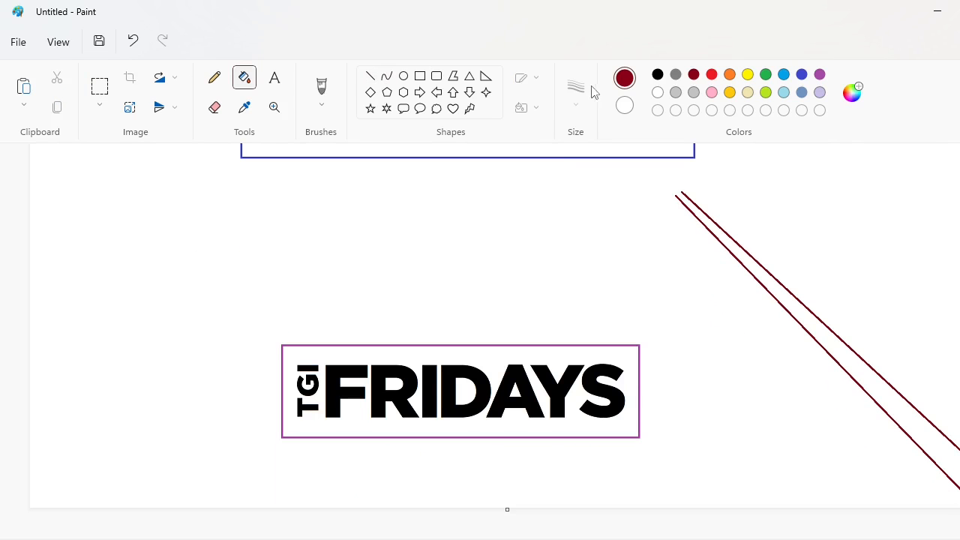
click(658, 92)
click(764, 266)
Paste three parallel copies of the steeper diagonal line over the left part of the blue rectangle.
scroll(906, 394, up, 4)
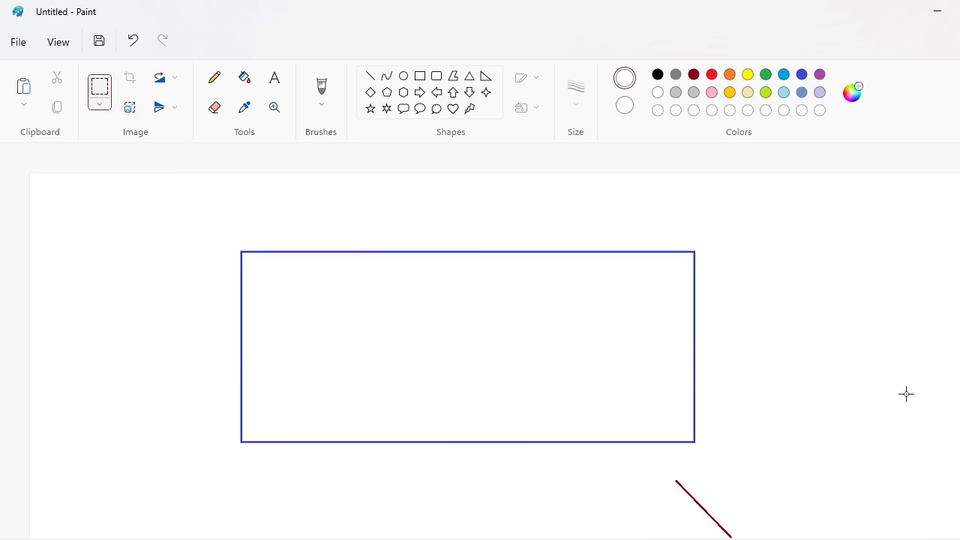
key(ctrl+v)
drag(192, 370, 283, 442)
click(525, 438)
key(ctrl+v)
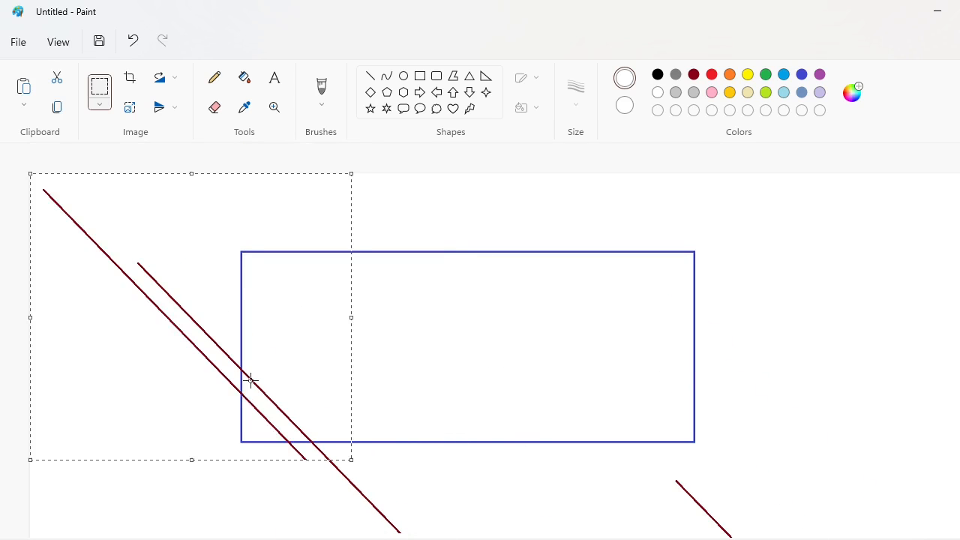
drag(196, 389, 332, 406)
key(ctrl+v)
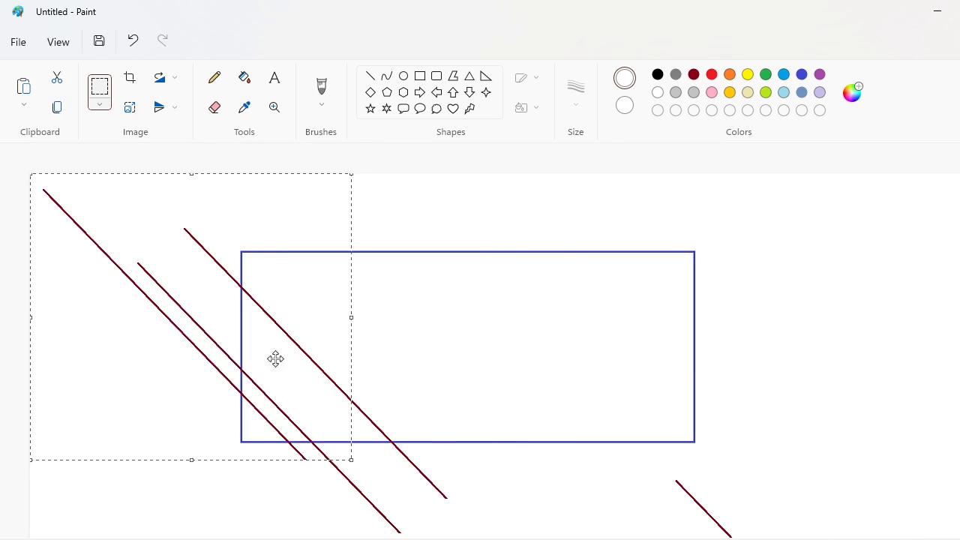
drag(173, 335, 384, 366)
click(62, 377)
Paste three more copies of the steeper diagonal line toward the right end of the blue rectangle.
key(ctrl+v)
drag(197, 355, 484, 385)
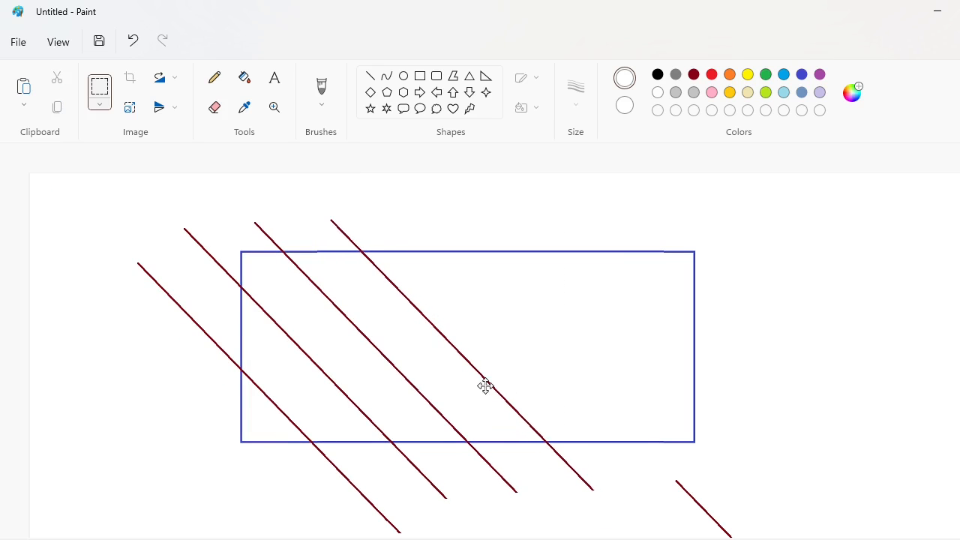
click(146, 358)
key(ctrl+v)
drag(223, 336, 575, 350)
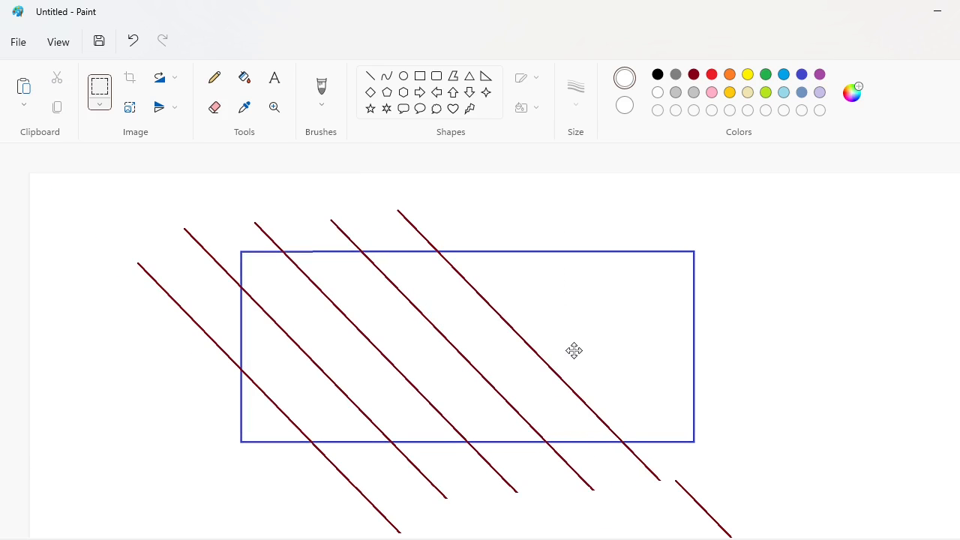
click(804, 375)
key(ctrl+v)
drag(141, 348, 549, 370)
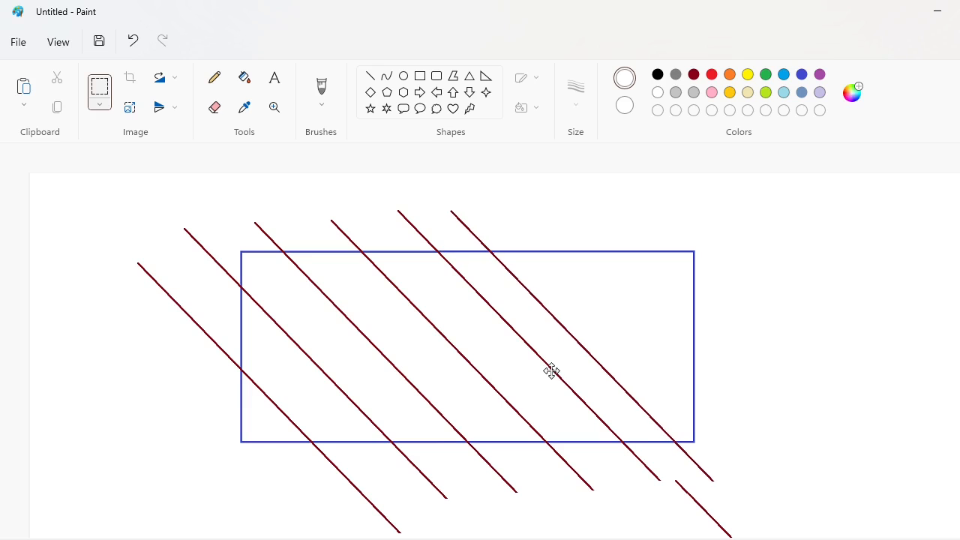
Undo the six pasted copies of the steeper diagonal line.
key(ctrl+z)
key(ctrl+z)
key(ctrl+z)
key(ctrl+z)
key(ctrl+z)
key(ctrl+z)
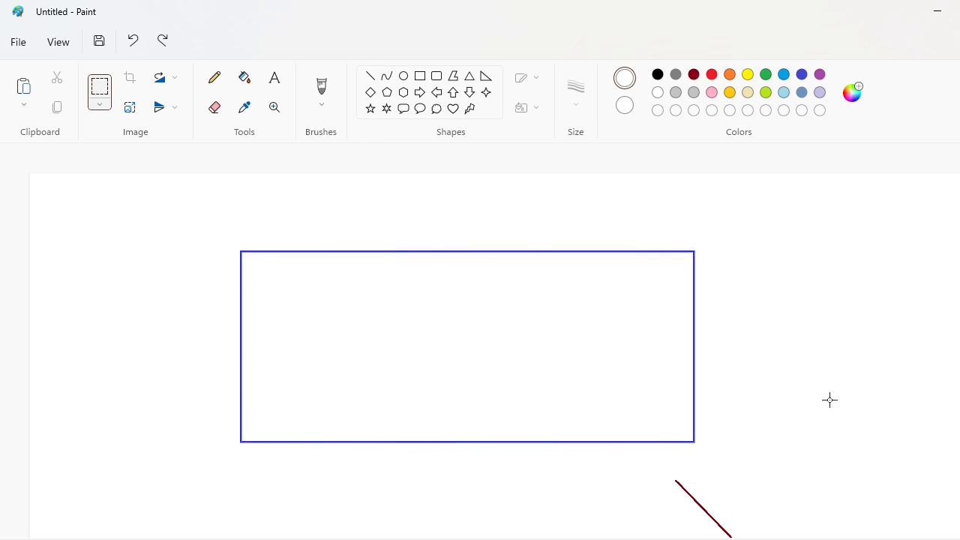
Copy the right end of the blue rectangle and paste it slightly further right, aligned with the frame, to widen the rectangle.
drag(525, 225, 822, 464)
key(ctrl+c)
key(Escape)
scroll(465, 527, up, 1)
scroll(465, 527, right, 8)
scroll(734, 475, down, 1)
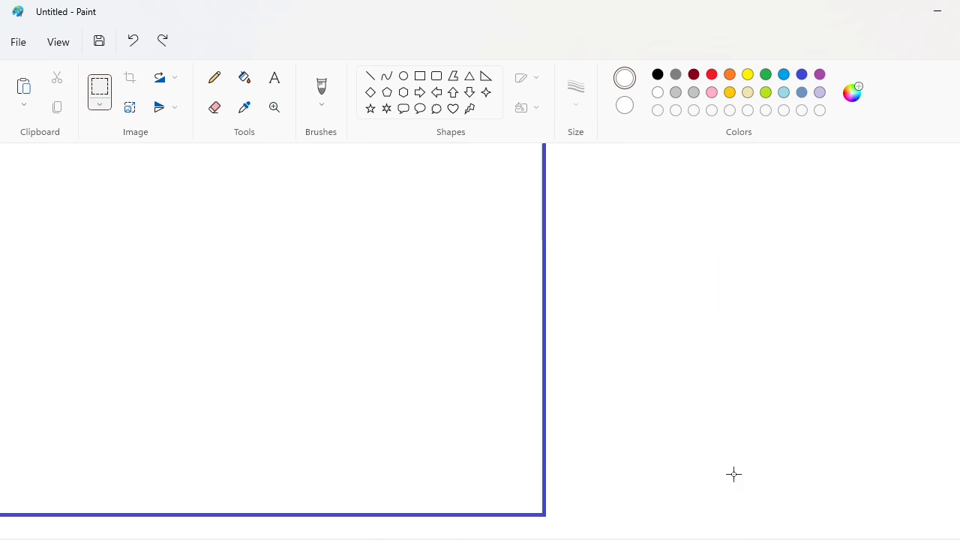
key(ctrl+v)
drag(226, 324, 421, 278)
key(Down)
key(Down)
key(Escape)
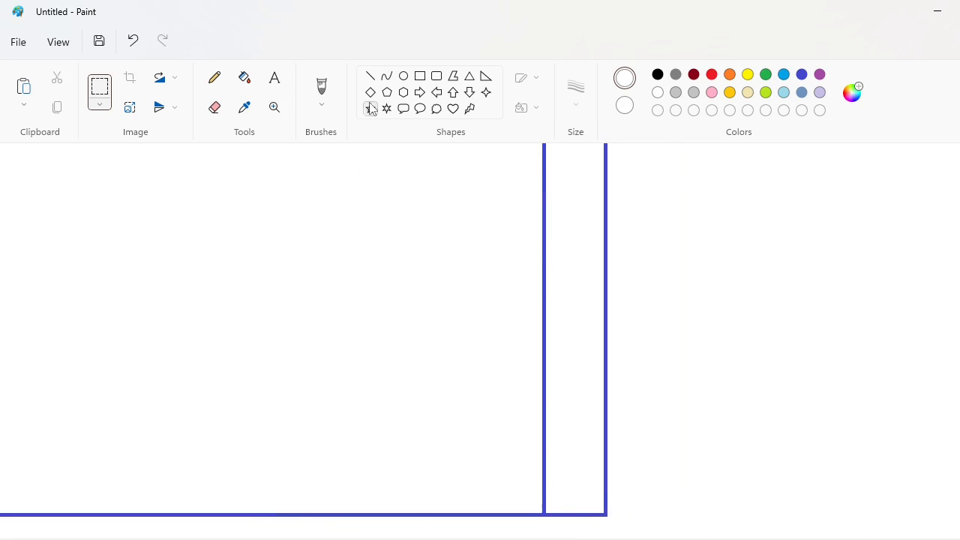
Separate the rectangle's old right edge from the frame with short white lines and erase it with a white fill.
scroll(794, 443, up, 5)
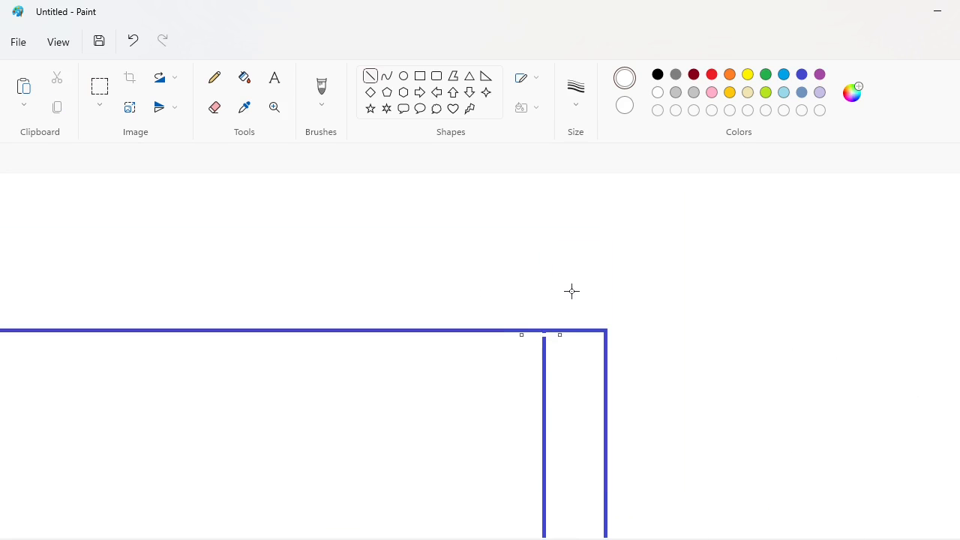
click(245, 77)
click(544, 443)
Copy the steep diagonal line right of the lower logo and paste it across the blue rectangle's lower left corner.
scroll(857, 515, down, 2)
click(99, 87)
scroll(628, 241, down, 1)
drag(657, 226, 959, 489)
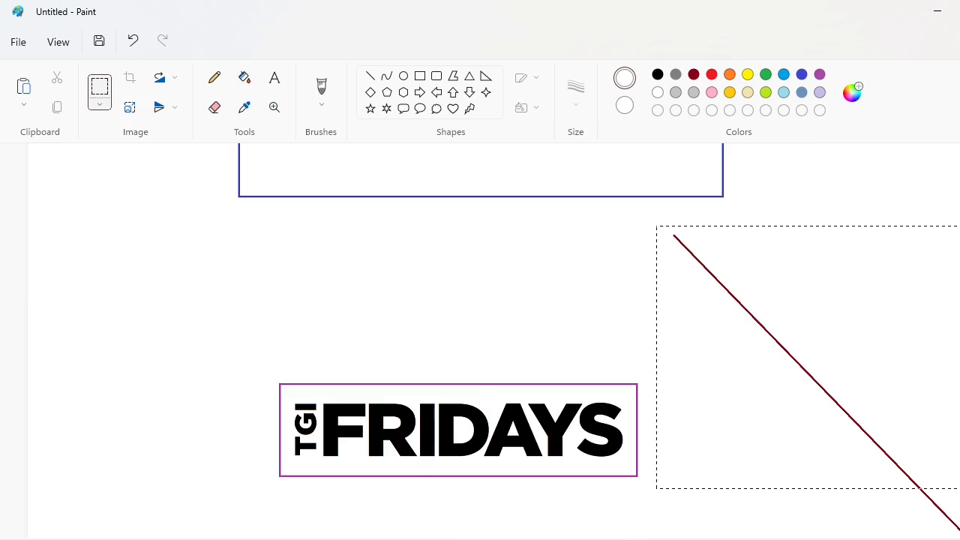
key(Escape)
scroll(469, 387, up, 2)
key(ctrl+v)
drag(190, 324, 257, 391)
click(67, 366)
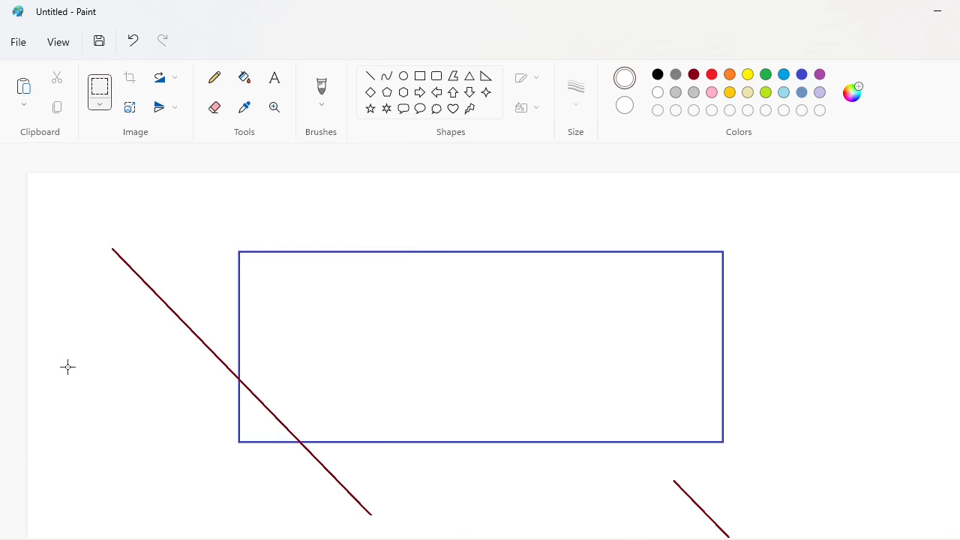
Paste three more evenly spaced diagonal line copies across the left half of the widened blue rectangle.
key(ctrl+v)
drag(174, 345, 303, 391)
click(48, 367)
key(ctrl+v)
drag(170, 341, 377, 383)
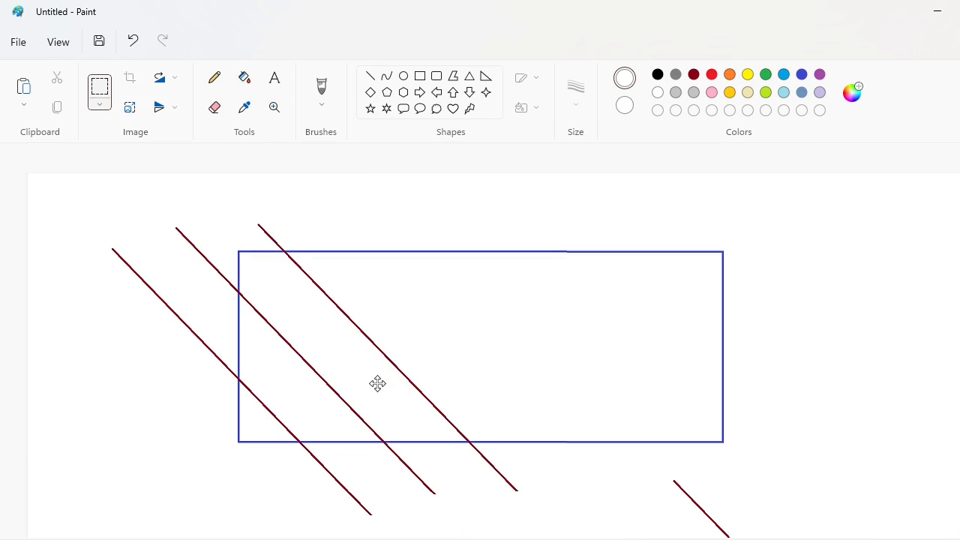
click(38, 365)
key(ctrl+v)
drag(172, 343, 446, 385)
click(199, 360)
Paste three further diagonal line copies across the right half of the widened rectangle and deselect the last one.
key(ctrl+v)
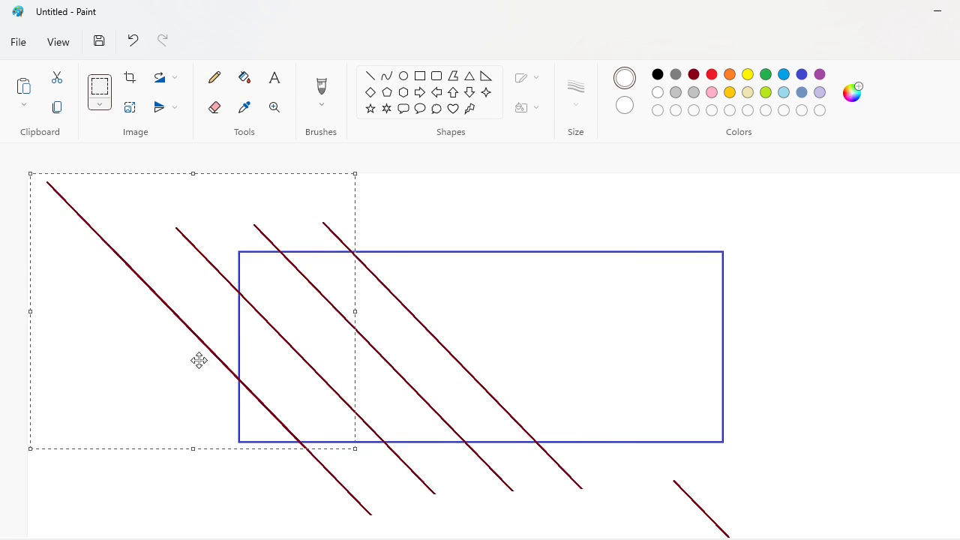
drag(200, 360, 543, 388)
click(56, 397)
key(ctrl+v)
drag(240, 346, 666, 380)
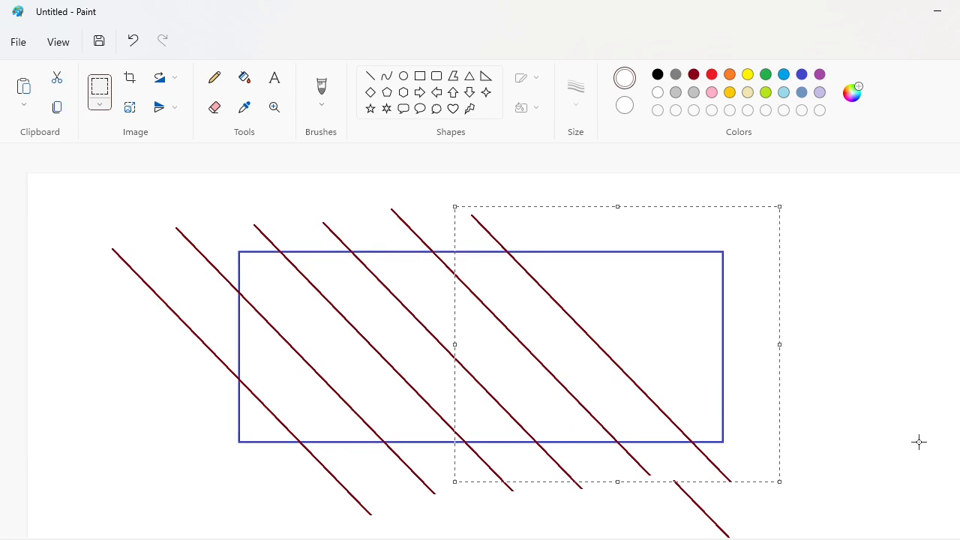
click(920, 442)
key(ctrl+v)
drag(607, 378, 680, 360)
click(855, 365)
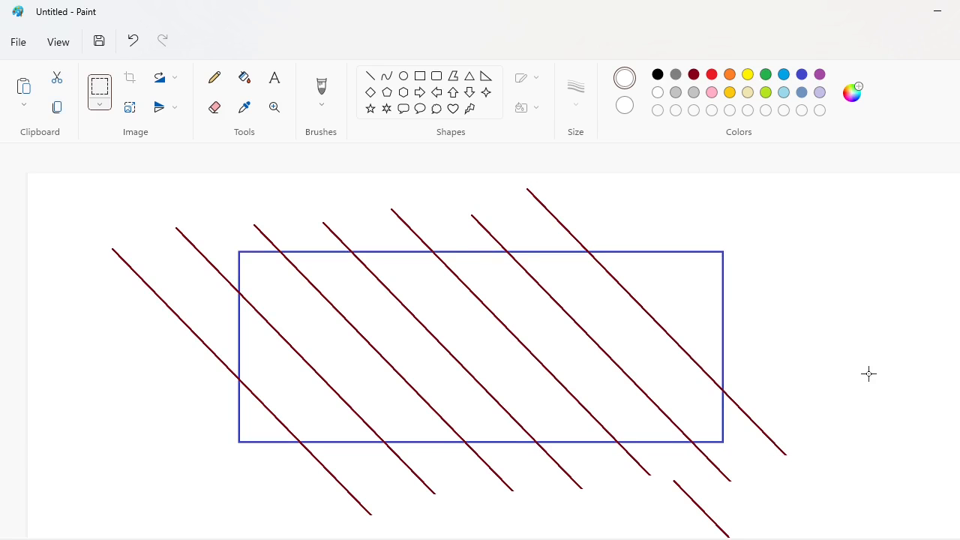
Paste one more diagonal line copy across the blue rectangle's upper right corner and deselect it.
key(ctrl+v)
drag(192, 371, 710, 331)
click(859, 342)
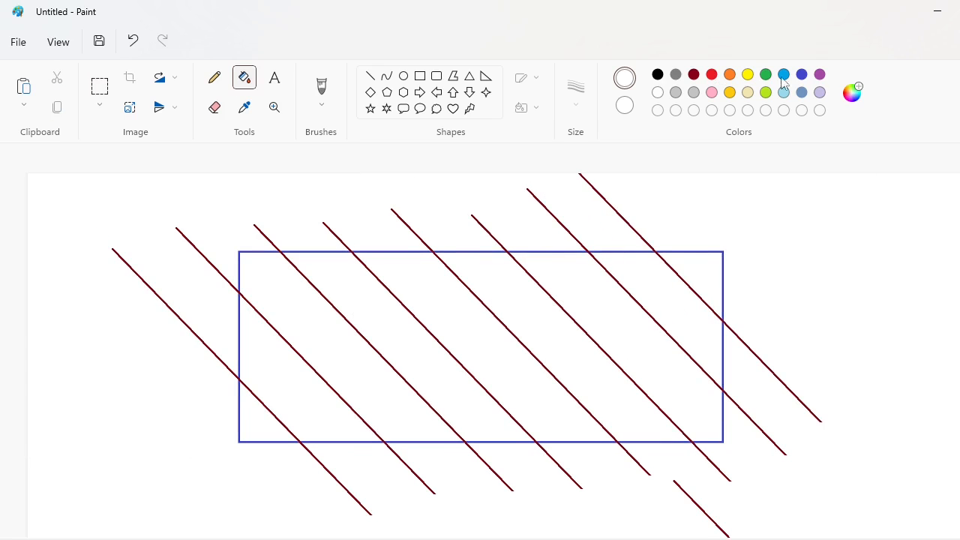
Fill every other diagonal stripe inside the blue rectangle with grey, starting at the lower left corner.
click(255, 417)
click(377, 358)
click(488, 345)
click(620, 329)
click(722, 279)
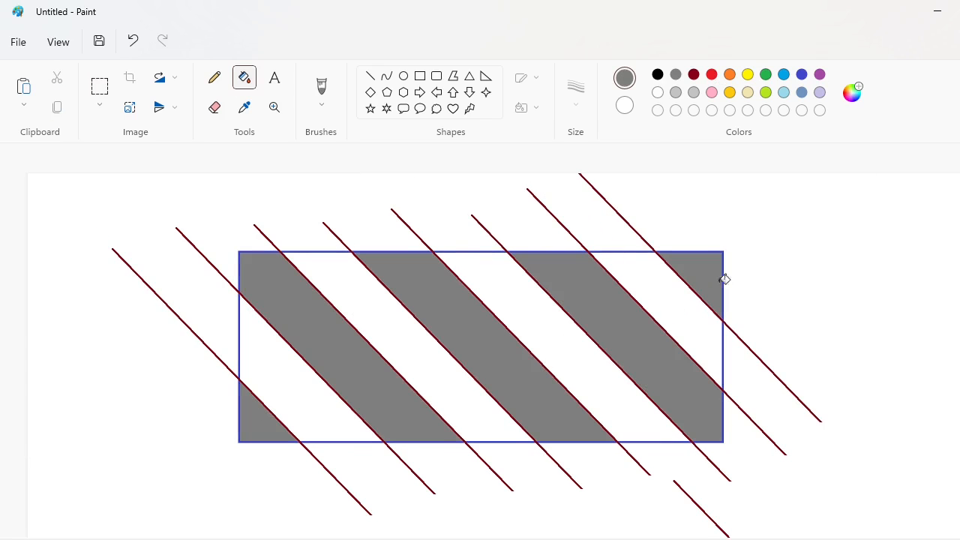
Erase the dark red lines and the rectangle's blue outline with fills, leaving only the grey stripes on white.
click(694, 74)
scroll(598, 223, down, 4)
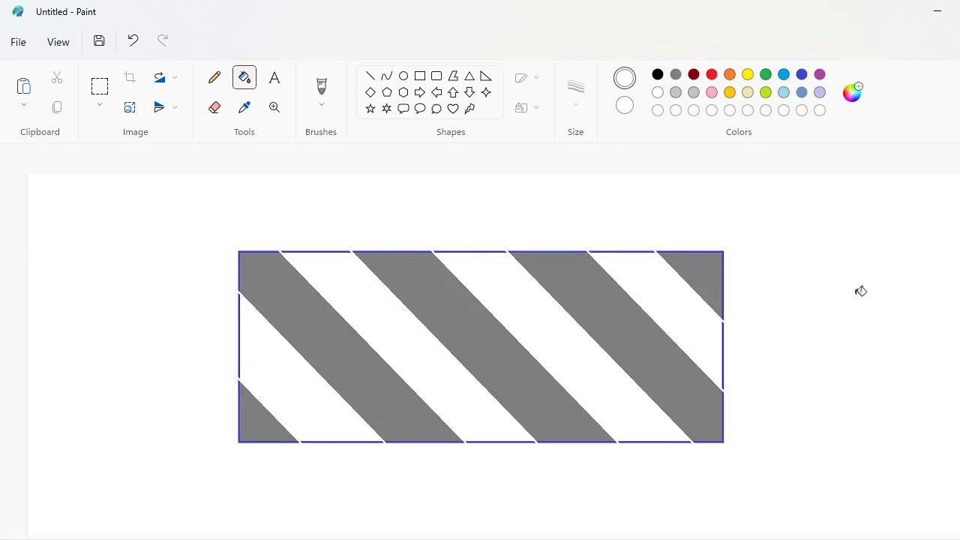
scroll(847, 327, down, 3)
scroll(846, 327, up, 3)
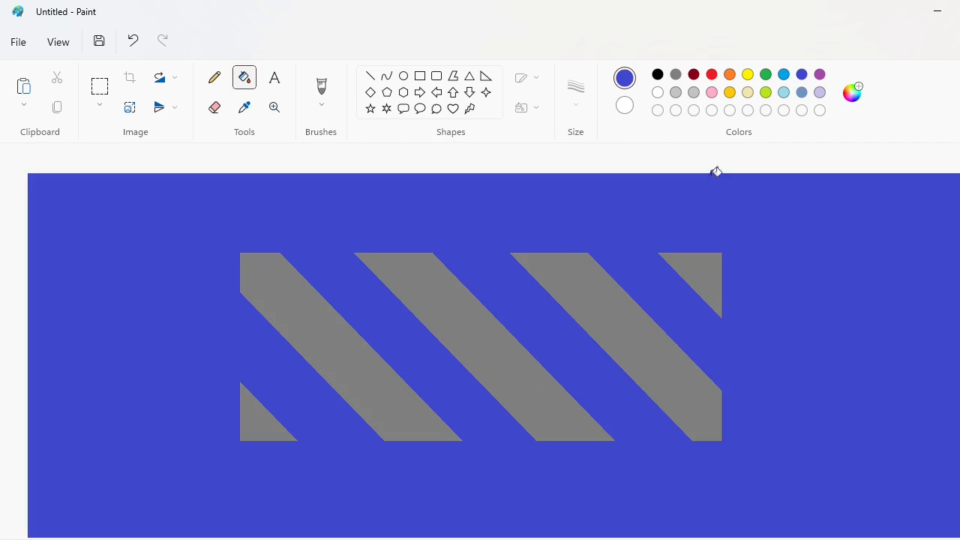
click(658, 93)
click(858, 337)
Fill the background inside the lettering's frame with purple and move the framed TGI FRIDAYS banner onto the centre of the grey stripes.
scroll(194, 175, down, 3)
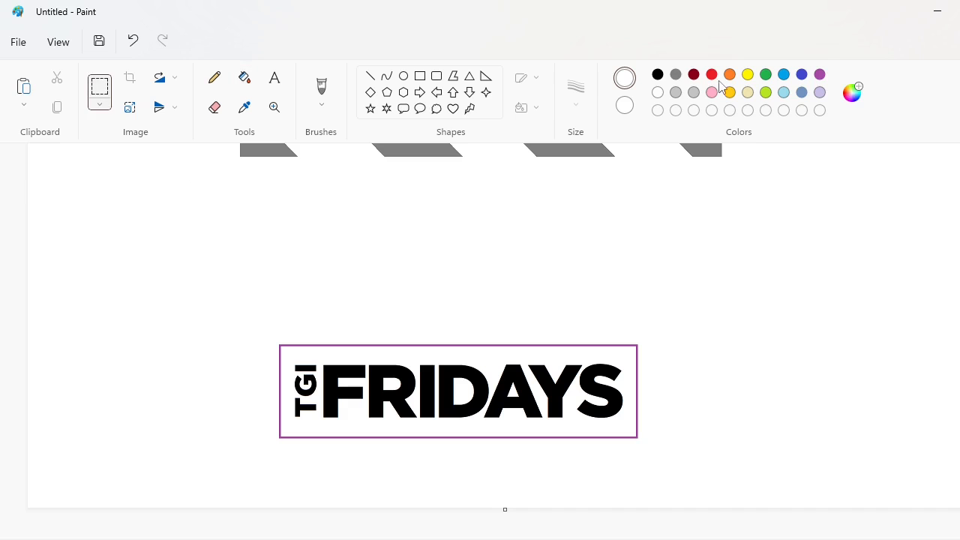
click(515, 358)
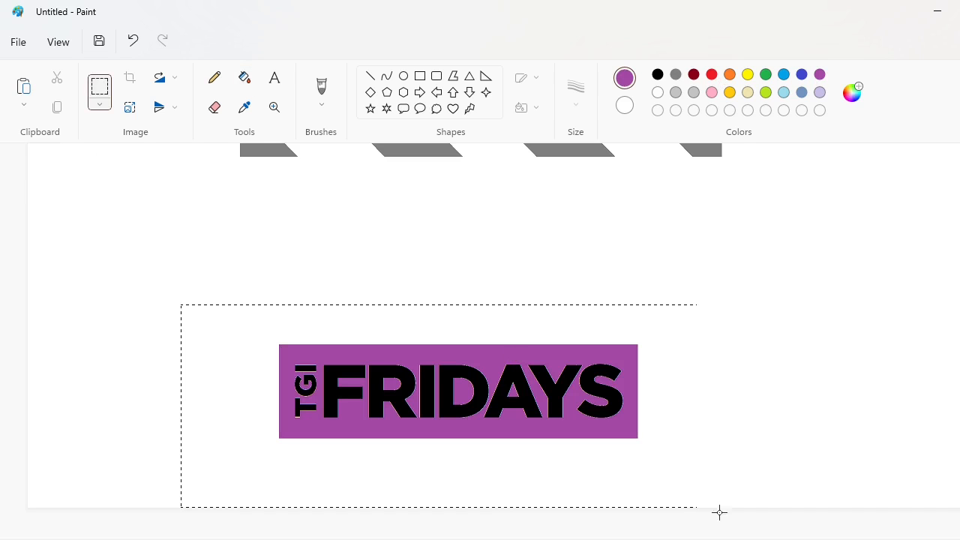
scroll(872, 469, up, 4)
key(ctrl+v)
drag(274, 269, 452, 353)
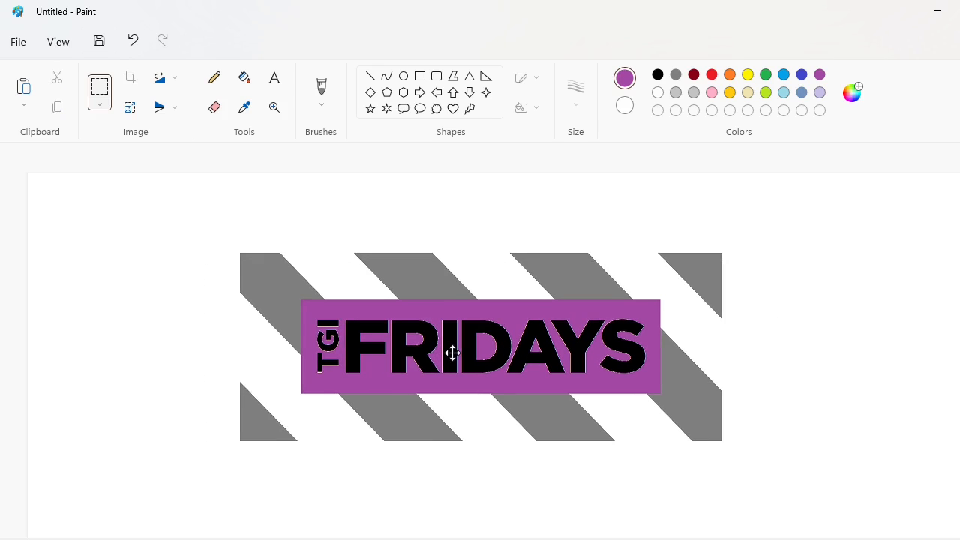
Shorten the canvas to just below the striped logo and reposition the whole logo slightly up and left on a cleared white area.
scroll(880, 439, down, 4)
mouse_move(505, 511)
mouse_down()
mouse_move(505, 217)
mouse_move(507, 519)
mouse_up()
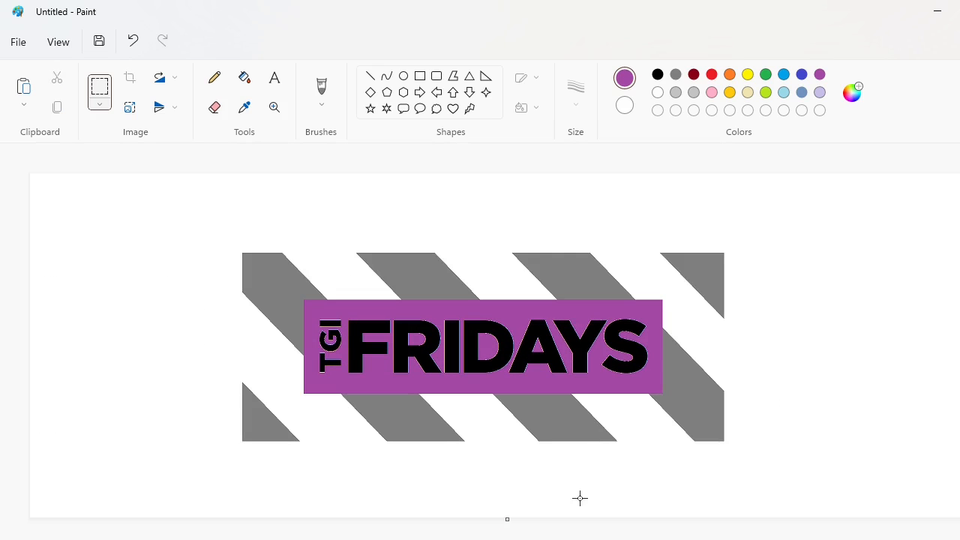
drag(108, 194, 872, 503)
click(421, 80)
drag(179, 217, 797, 486)
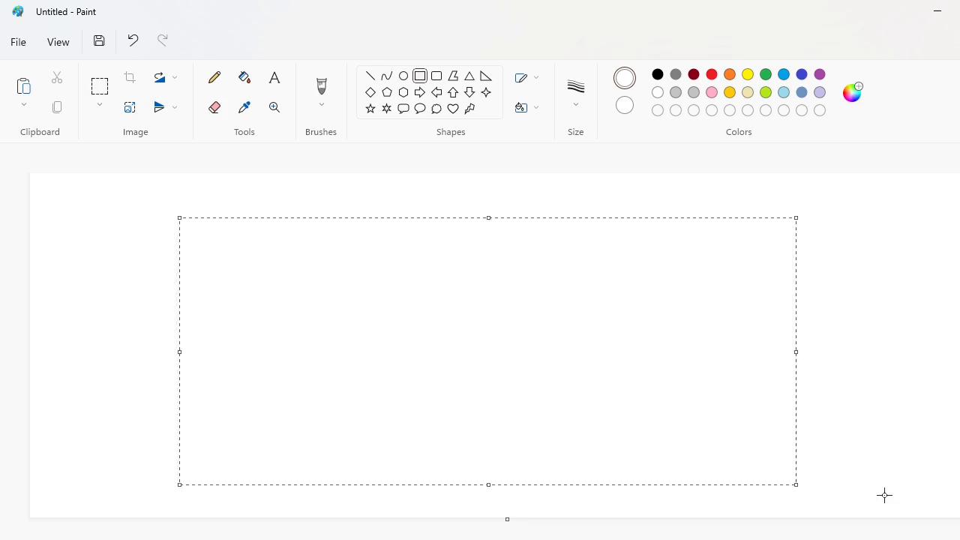
key(ctrl+v)
drag(386, 349, 437, 350)
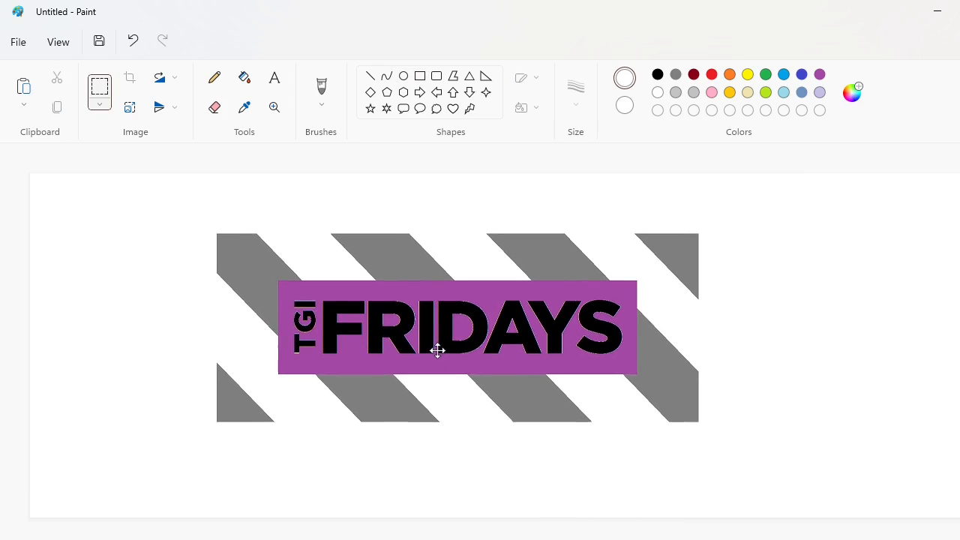
click(890, 419)
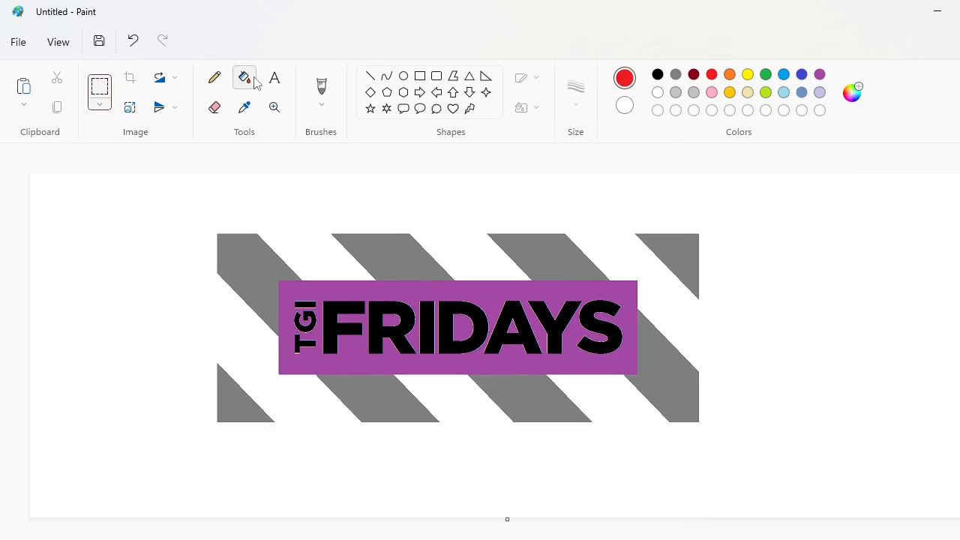
Recolour all the grey stripe pieces red and fill the purple background behind the TGI FRIDAYS lettering with white.
click(237, 405)
click(262, 284)
click(385, 395)
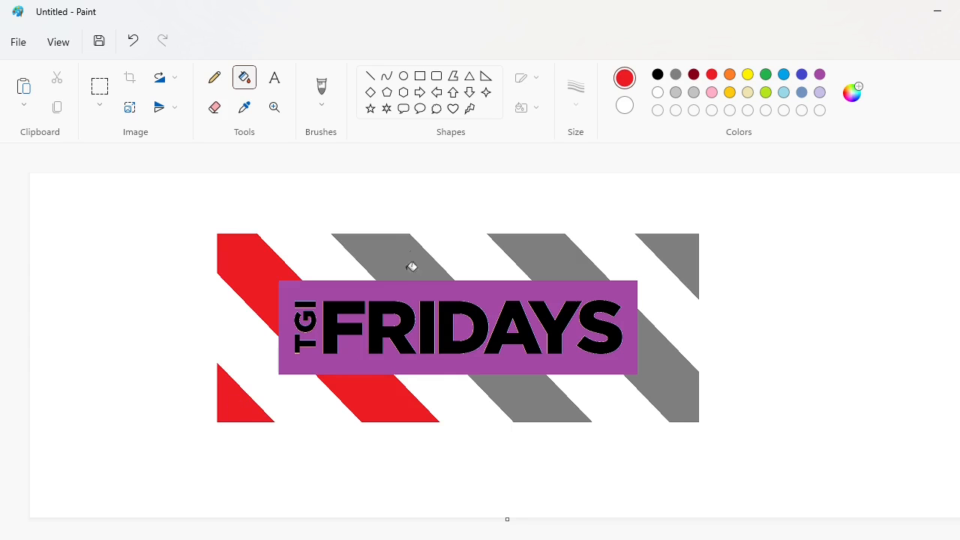
click(411, 267)
click(510, 375)
click(551, 274)
click(643, 337)
click(687, 278)
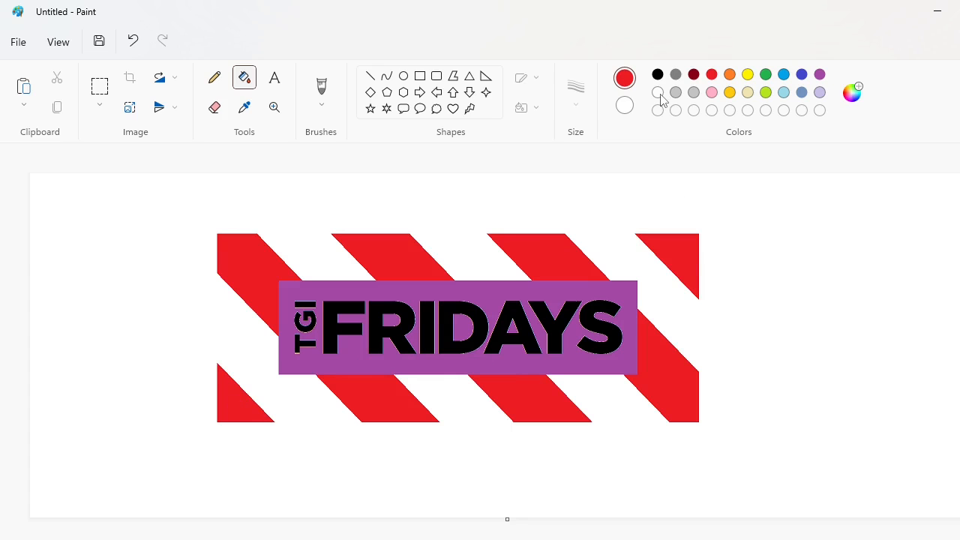
click(525, 293)
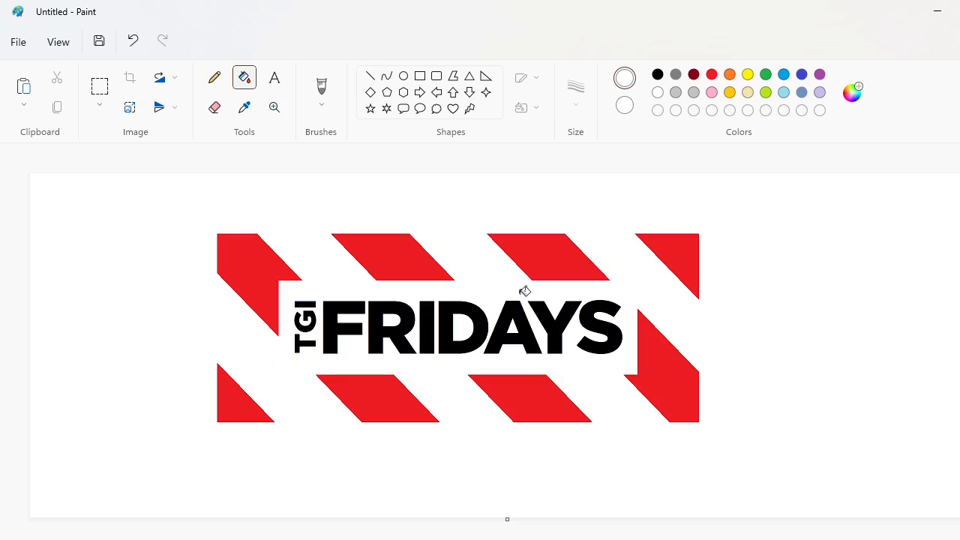